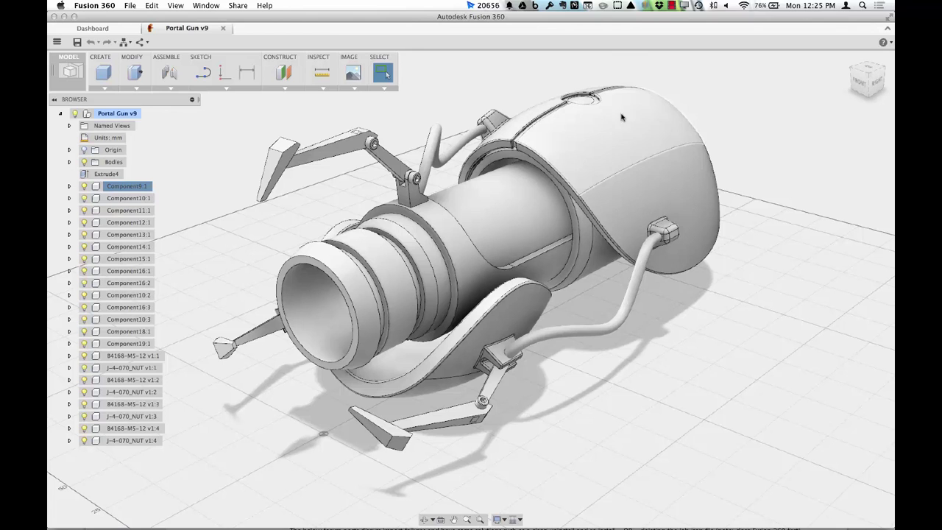
- Switch the Portal Gun design to the Render workspace with the gun seen from its side
{"action": "middle_click_drag", "start_coordinate": [722, 175], "coordinate": [699, 174], "text": "shift"}
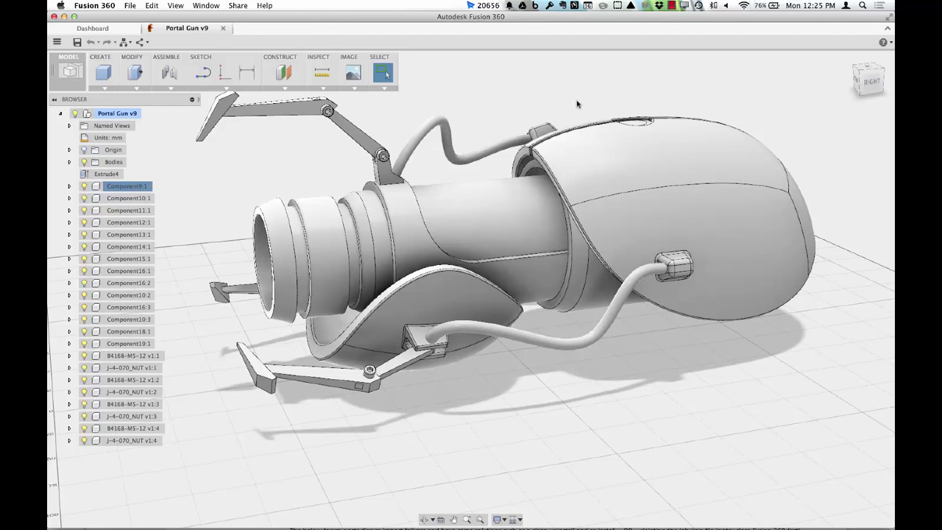
{"action": "middle_click_drag", "start_coordinate": [573, 103], "coordinate": [545, 90], "text": "shift"}
{"action": "left_click", "coordinate": [70, 71]}
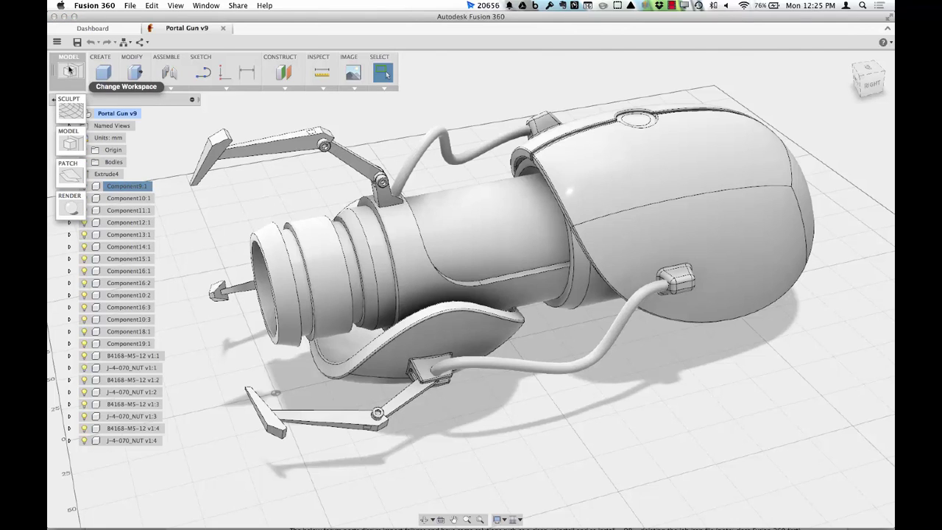
{"action": "left_click", "coordinate": [70, 210]}
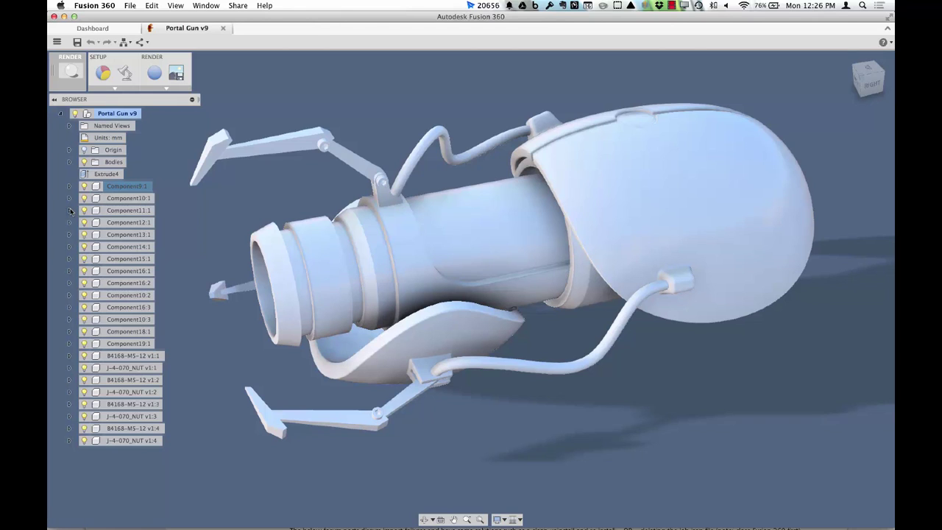
{"action": "right_click", "coordinate": [129, 199]}
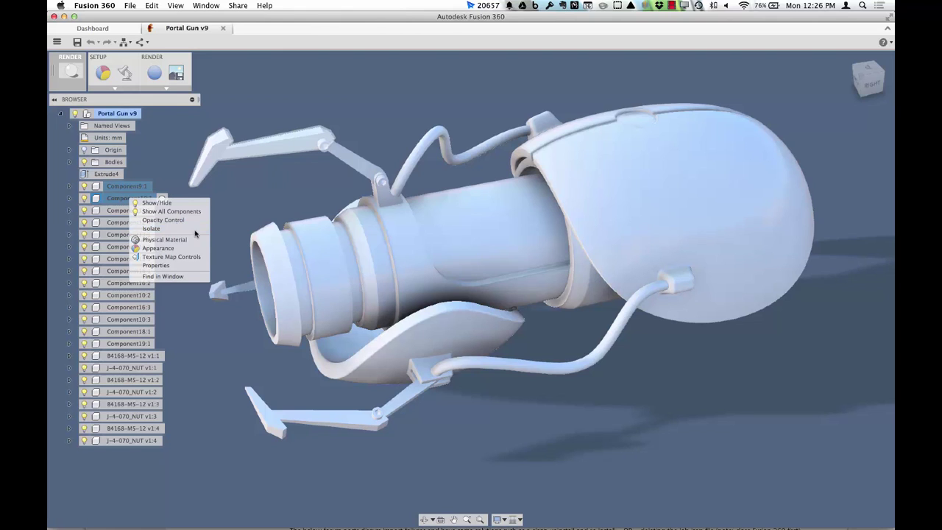
{"action": "left_click", "coordinate": [295, 195]}
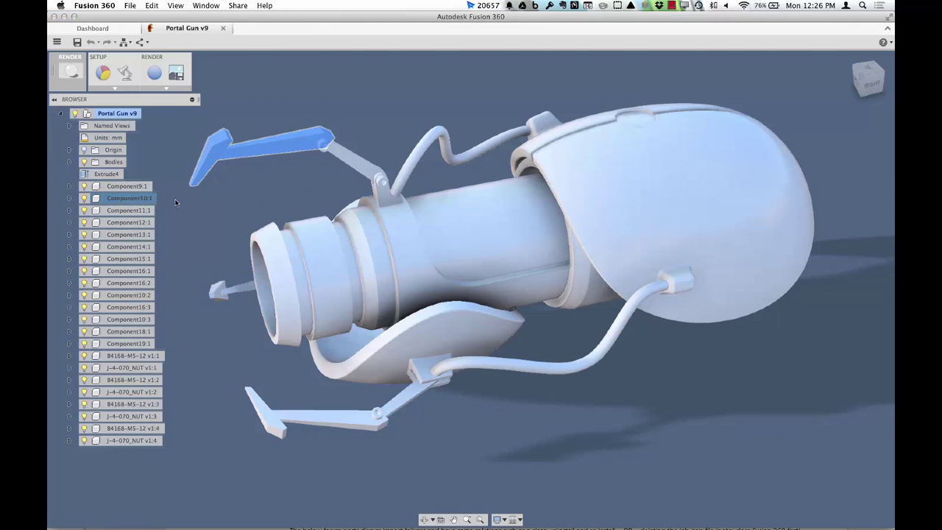
{"action": "right_click", "coordinate": [149, 200]}
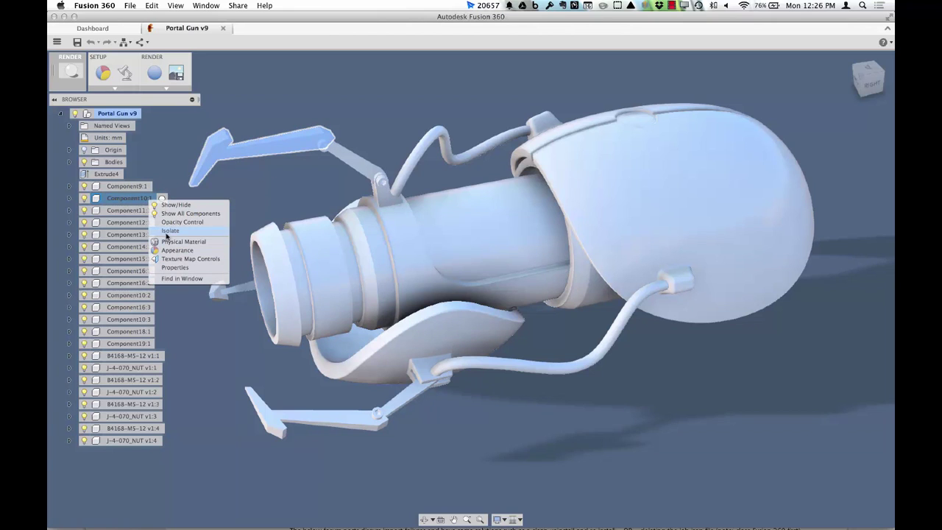
{"action": "left_click", "coordinate": [268, 201]}
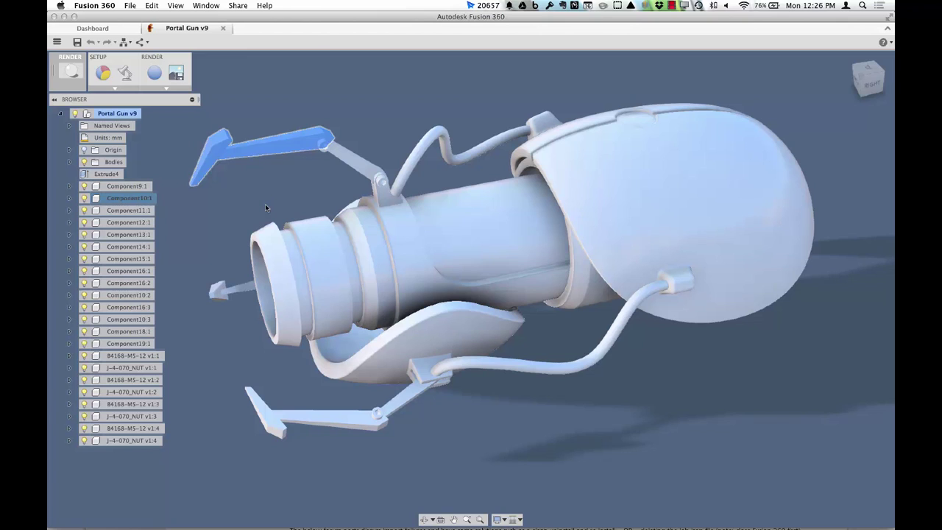
{"action": "left_click", "coordinate": [302, 115]}
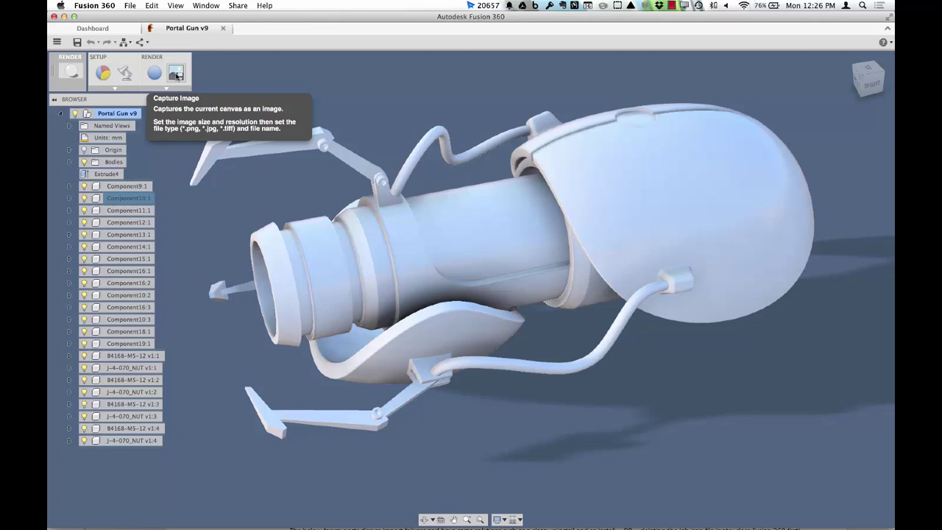
- Try the Snow Field, Sharp Highlights, Rim Highlights and Cool Light environment styles on the scene
{"action": "left_click", "coordinate": [125, 72]}
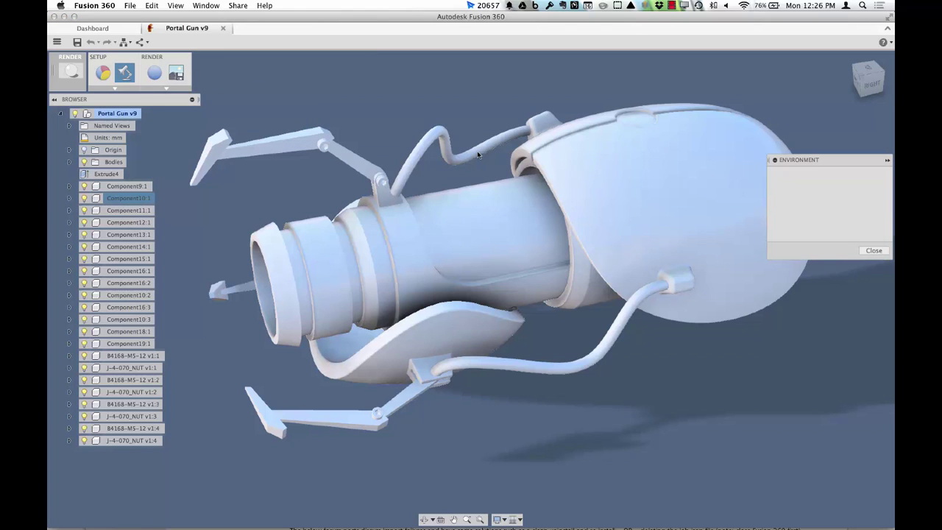
{"action": "left_click", "coordinate": [828, 187]}
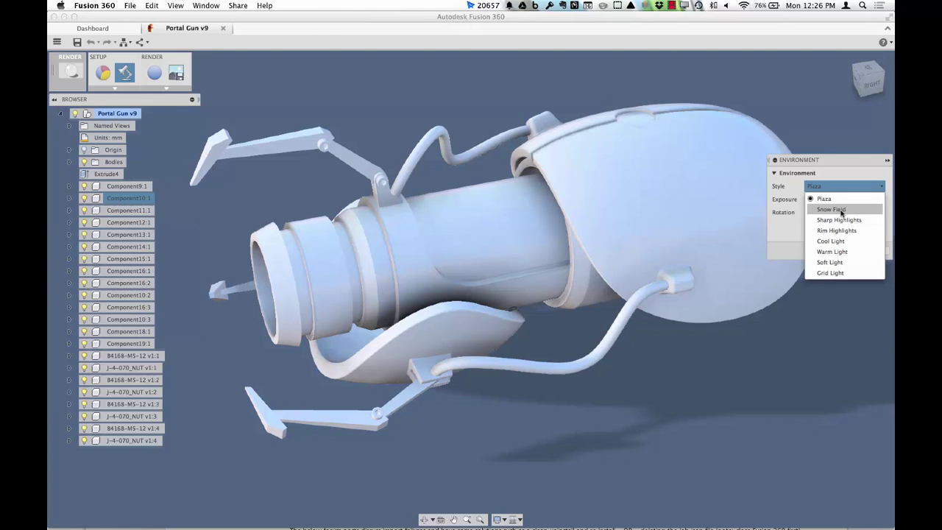
{"action": "left_click", "coordinate": [845, 211]}
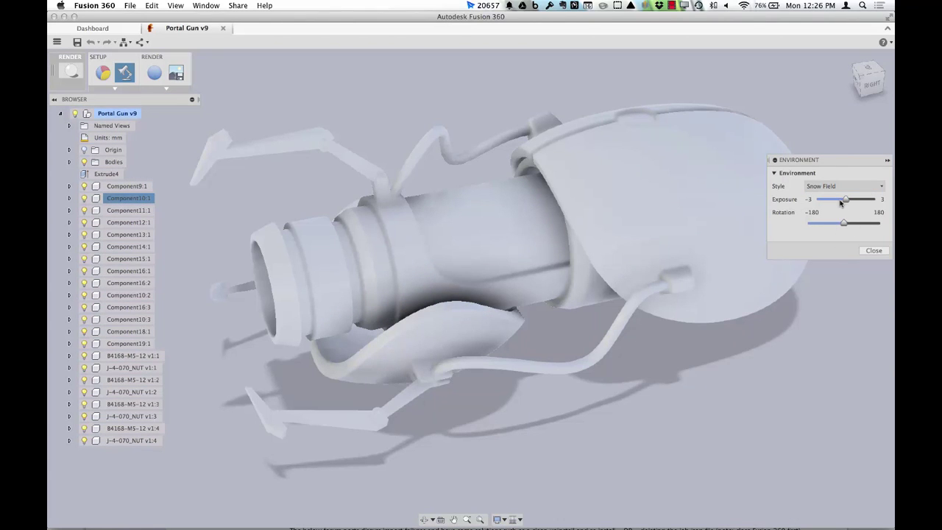
{"action": "left_click", "coordinate": [841, 188]}
{"action": "left_click", "coordinate": [840, 220]}
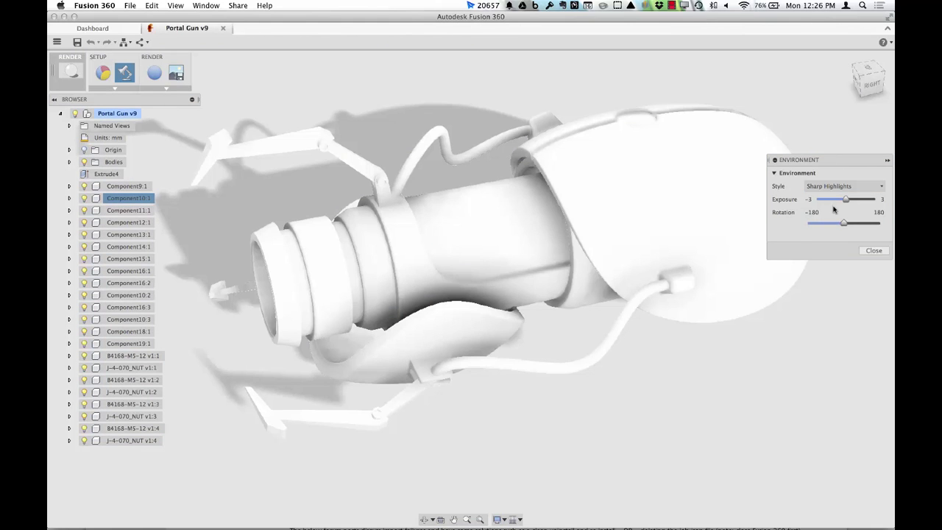
{"action": "left_click", "coordinate": [845, 186]}
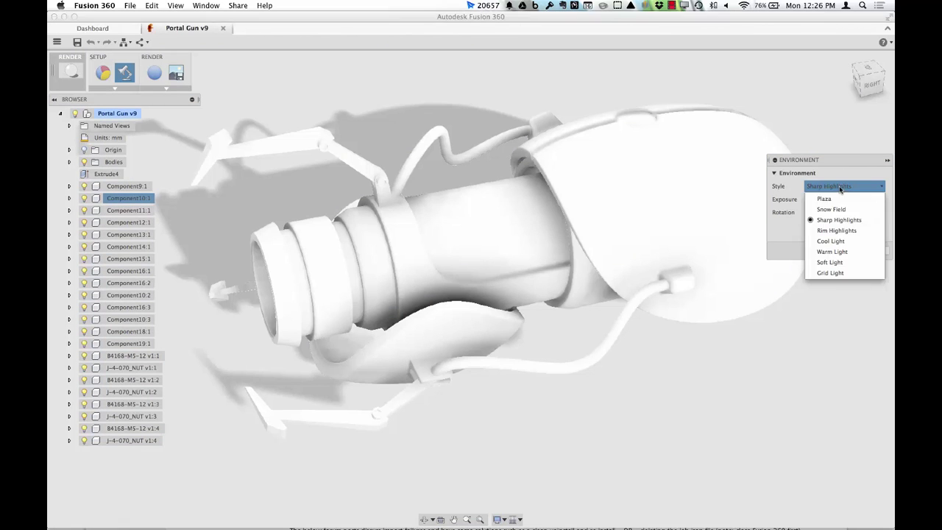
{"action": "left_click", "coordinate": [838, 233]}
{"action": "left_click", "coordinate": [845, 187]}
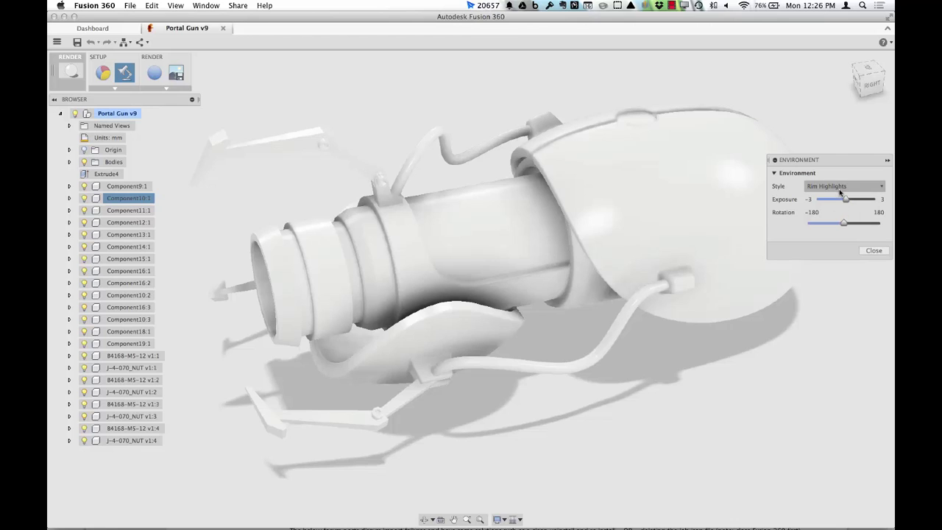
{"action": "left_click", "coordinate": [840, 242]}
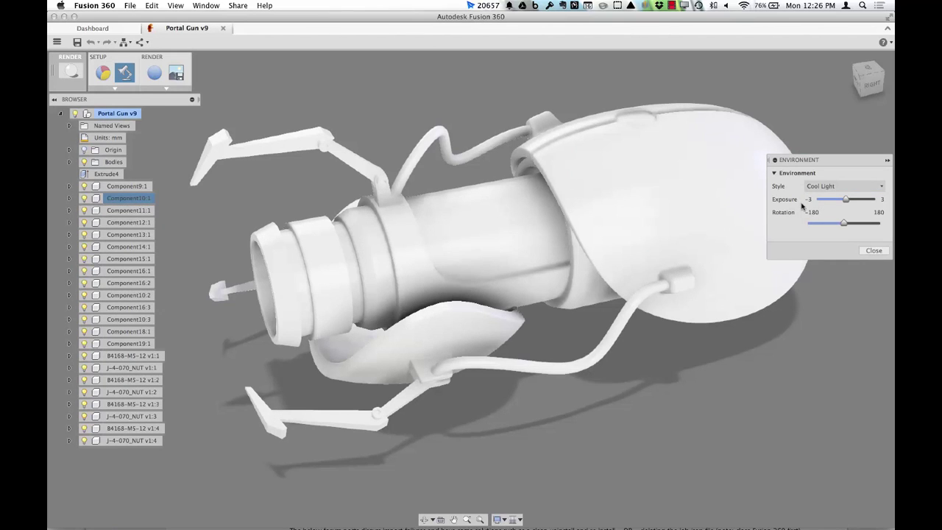
- Set the environment style to Rim Highlights with a rotation of about -36, then close the environment settings
{"action": "left_click", "coordinate": [839, 187]}
{"action": "left_click", "coordinate": [833, 231]}
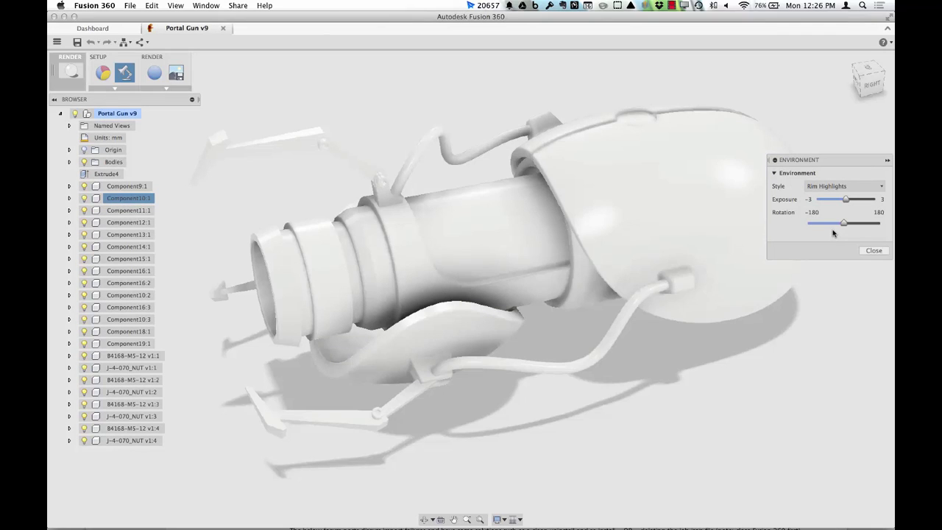
{"action": "left_click_drag", "start_coordinate": [847, 207], "coordinate": [832, 228]}
{"action": "mouse_move", "coordinate": [842, 224]}
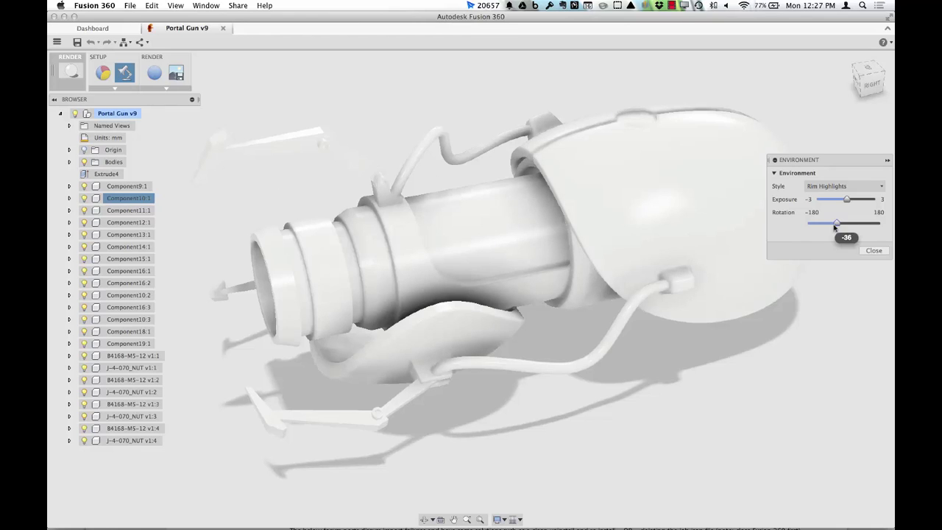
{"action": "left_click", "coordinate": [873, 251]}
- Preview the portal gun with ray tracing at Normal quality and check which quality options are available
{"action": "left_click", "coordinate": [154, 73]}
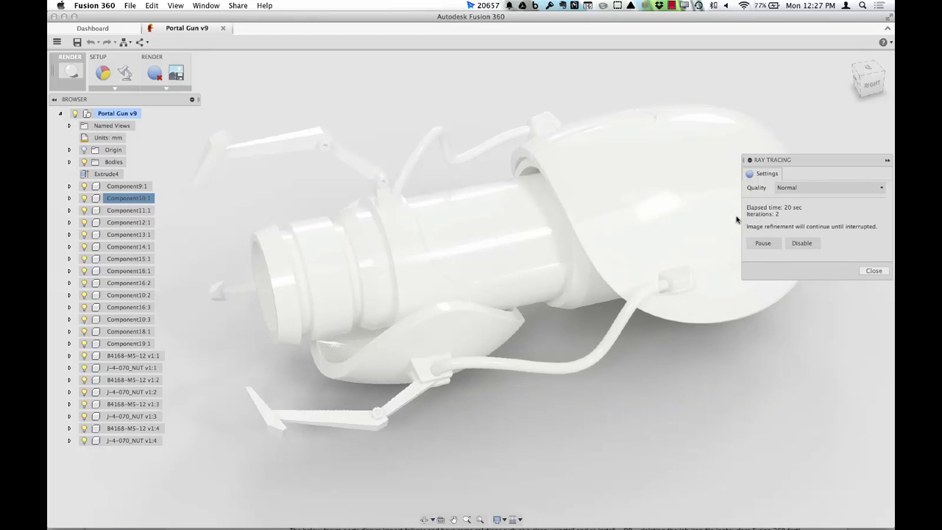
{"action": "left_click", "coordinate": [796, 190]}
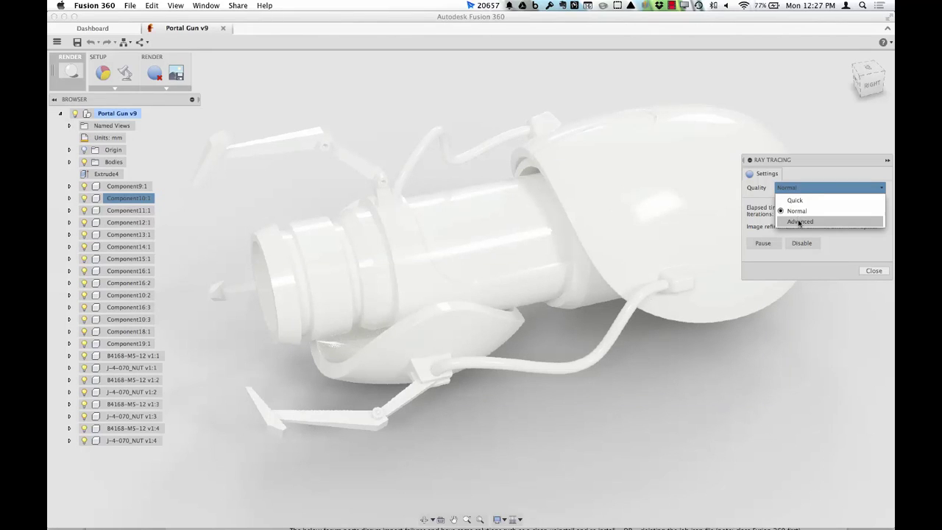
{"action": "left_click", "coordinate": [810, 165]}
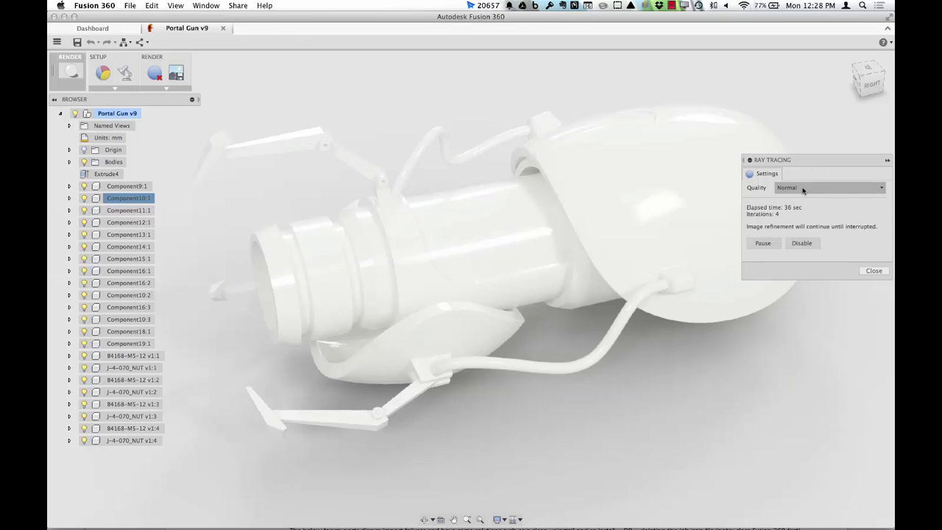
{"action": "left_click", "coordinate": [804, 190]}
{"action": "left_click", "coordinate": [827, 160]}
{"action": "left_click", "coordinate": [880, 271]}
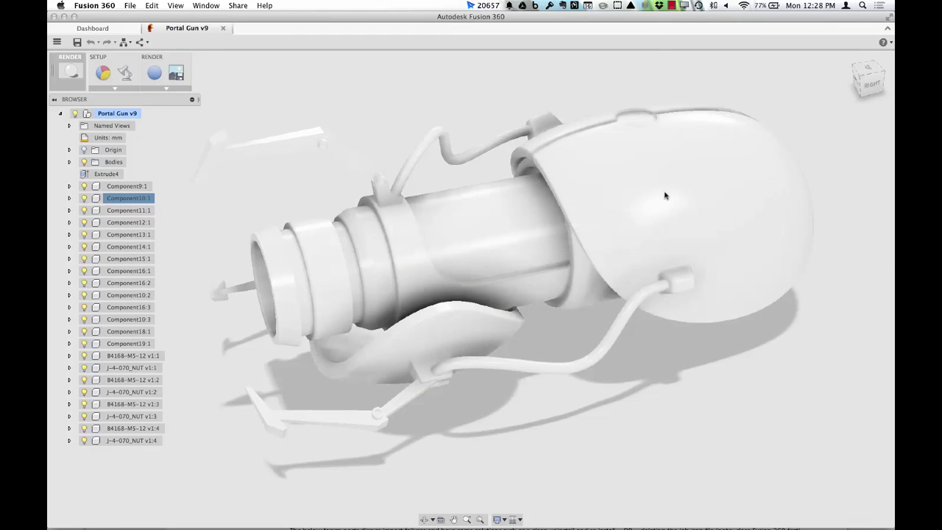
- Restart ray tracing, disable it and close its settings
{"action": "left_click", "coordinate": [153, 74]}
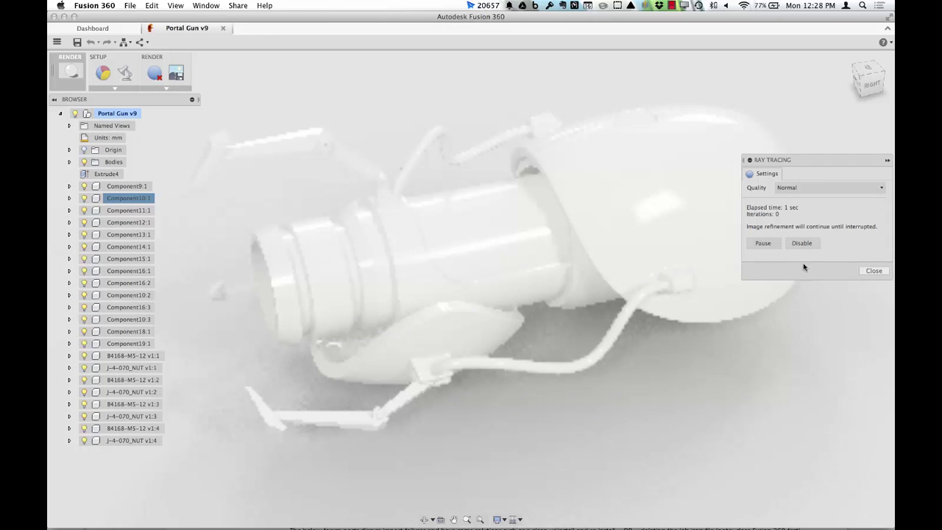
{"action": "left_click", "coordinate": [802, 243]}
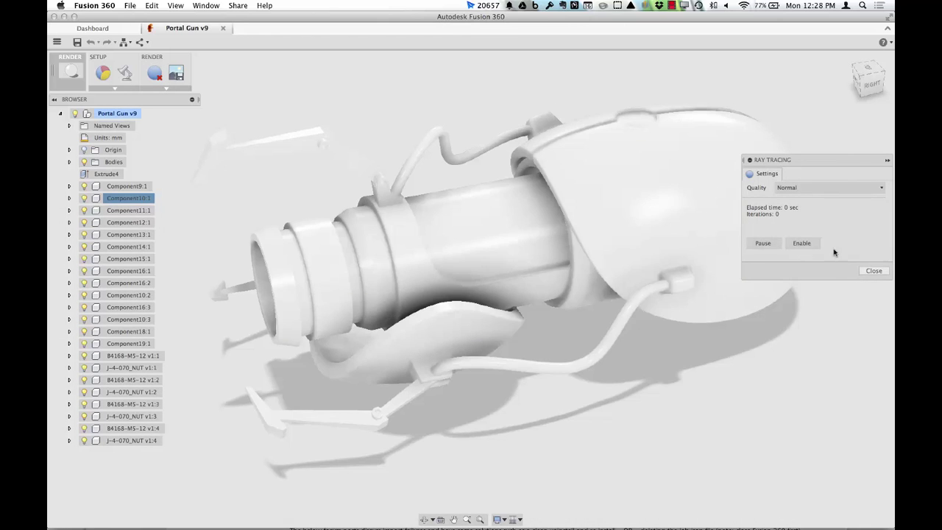
{"action": "left_click", "coordinate": [874, 271]}
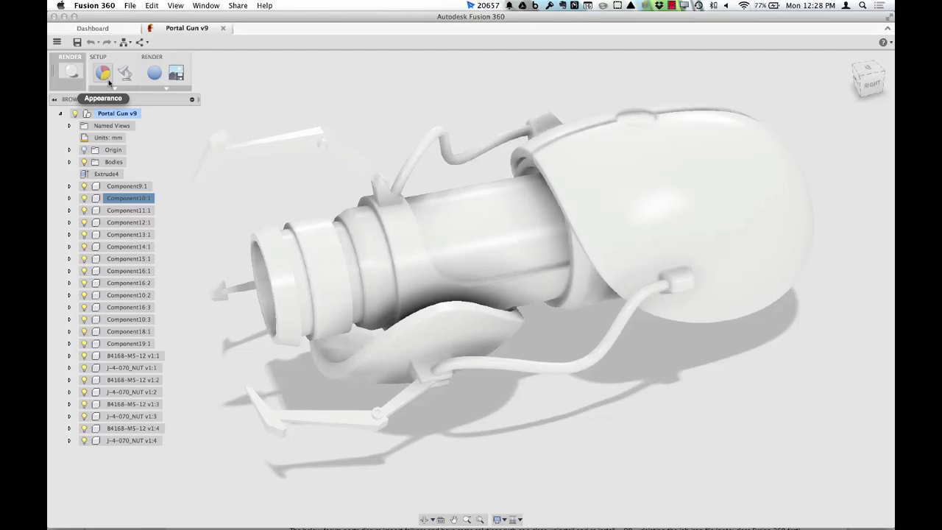
- Open the appearance settings and examine the Wood, Plastic, Paint and Other categories of the Fusion 360 Appearance Library
{"action": "middle_click_drag", "start_coordinate": [267, 136], "coordinate": [308, 121], "text": "shift"}
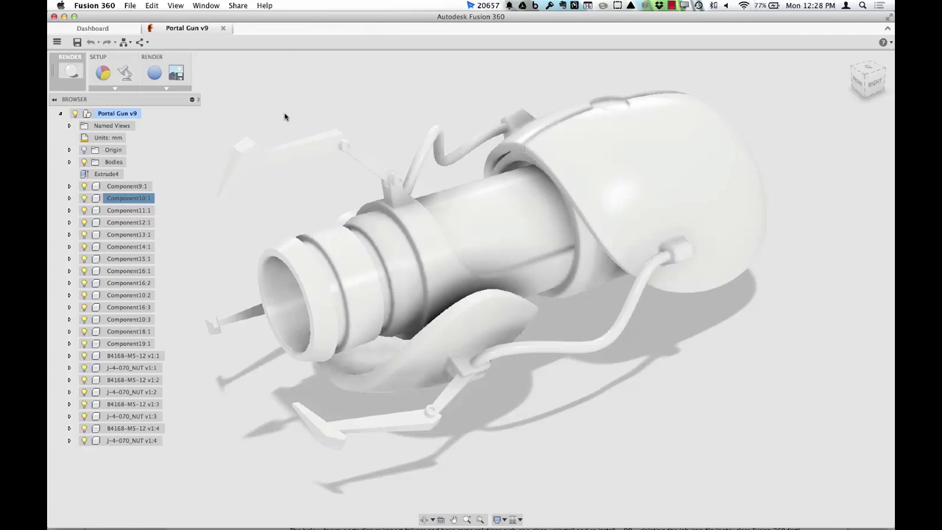
{"action": "left_click", "coordinate": [102, 72]}
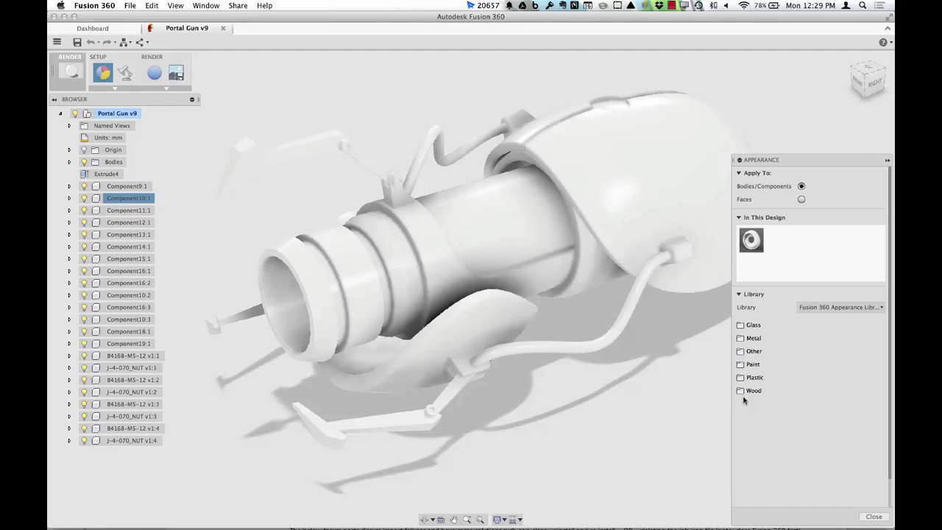
{"action": "left_click", "coordinate": [741, 391]}
{"action": "left_click", "coordinate": [742, 392]}
{"action": "left_click", "coordinate": [754, 378]}
{"action": "left_click", "coordinate": [753, 380]}
{"action": "left_click", "coordinate": [750, 380]}
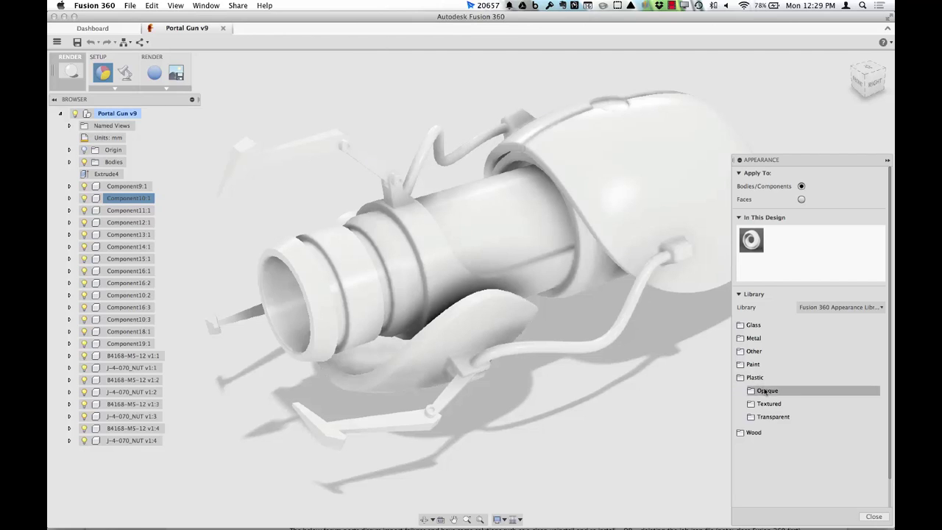
{"action": "left_click", "coordinate": [754, 378]}
{"action": "left_click", "coordinate": [752, 365]}
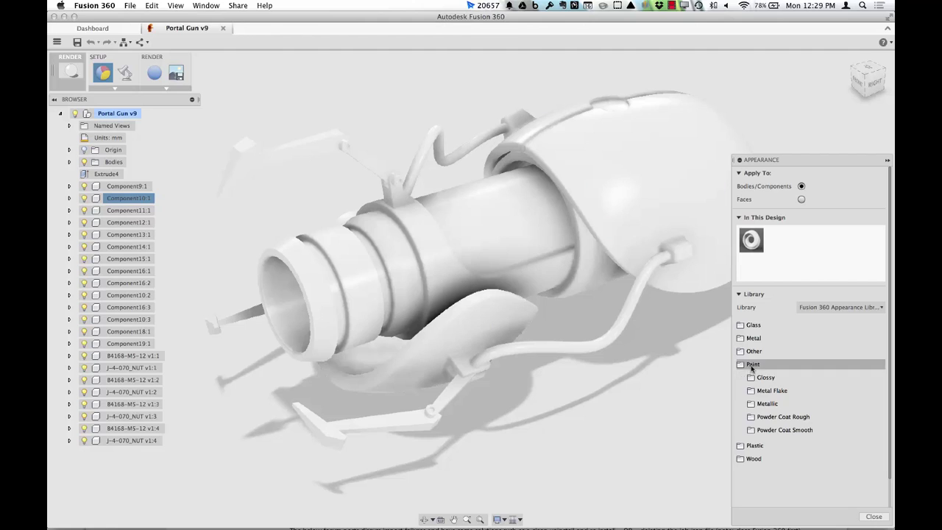
{"action": "left_click", "coordinate": [760, 378]}
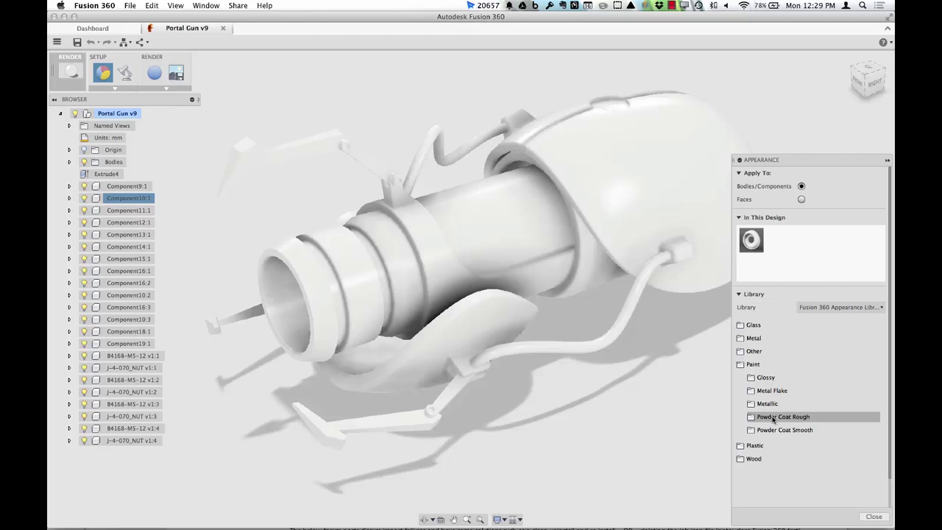
{"action": "left_click", "coordinate": [742, 365]}
{"action": "left_click", "coordinate": [772, 352]}
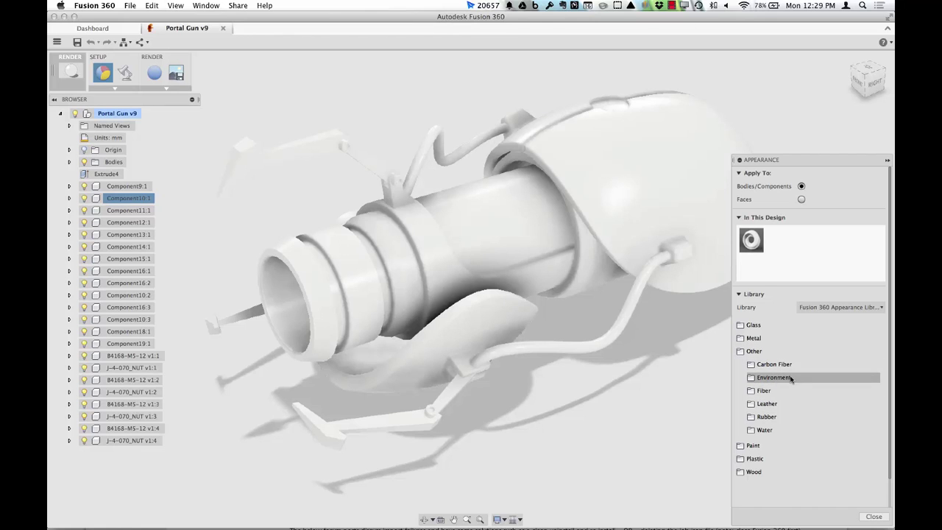
{"action": "left_click", "coordinate": [748, 351]}
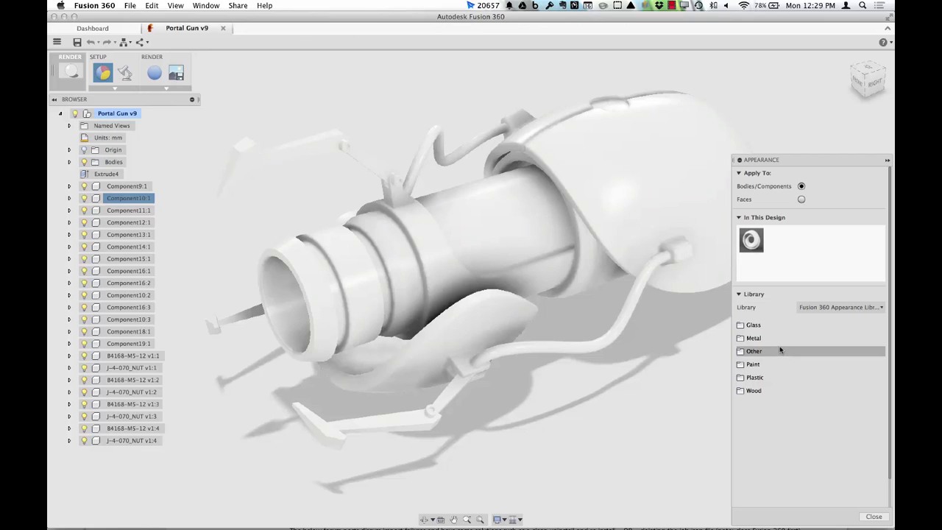
- Check the categories of the Legacy Appearance Library and return to the Fusion 360 Appearance Library
{"action": "left_click", "coordinate": [824, 309]}
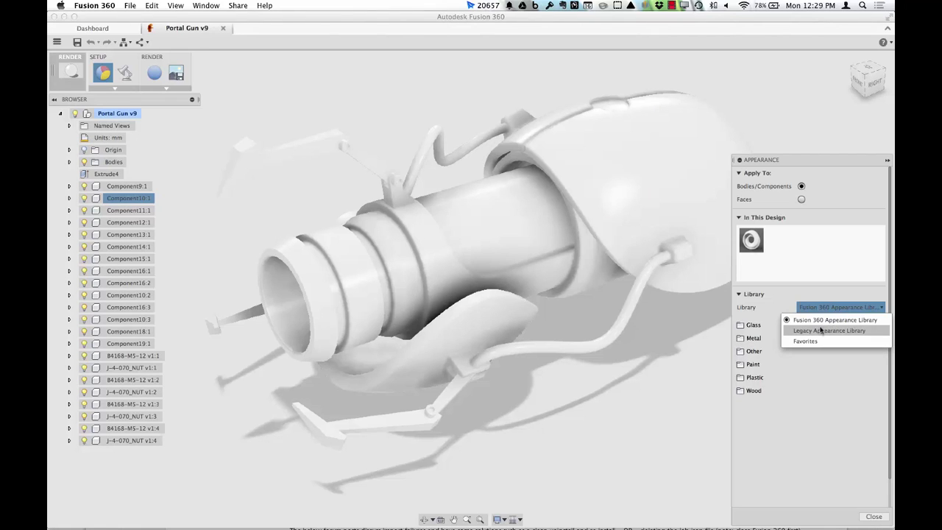
{"action": "left_click", "coordinate": [830, 331]}
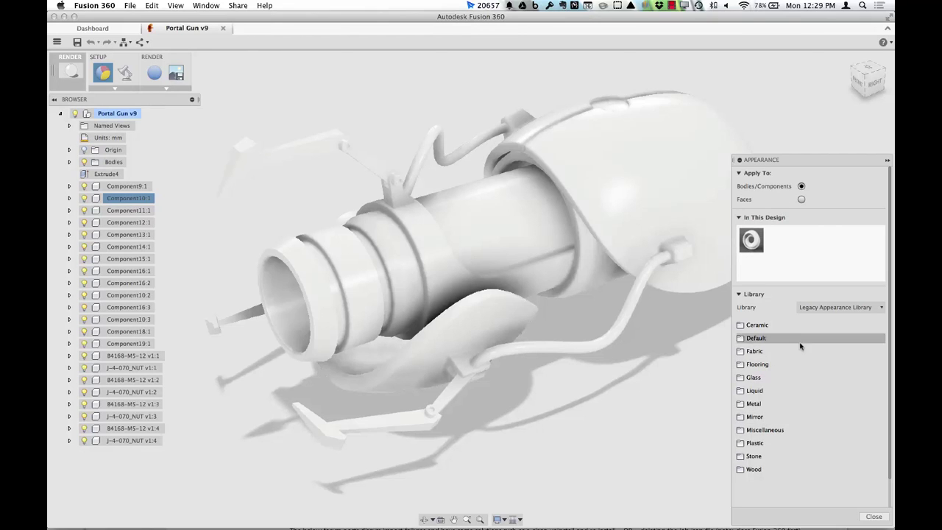
{"action": "left_click", "coordinate": [824, 307]}
{"action": "left_click", "coordinate": [815, 321]}
{"action": "left_click", "coordinate": [803, 309]}
- Browse the Color Density glass appearances in the library
{"action": "left_click", "coordinate": [747, 325]}
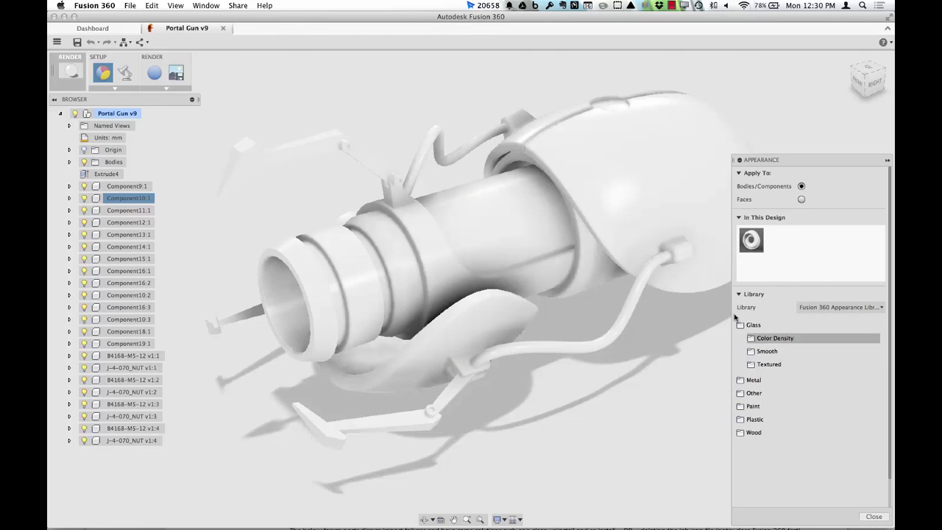
{"action": "left_click", "coordinate": [779, 338]}
{"action": "scroll", "coordinate": [812, 390], "scroll_direction": "down", "scroll_amount": 2}
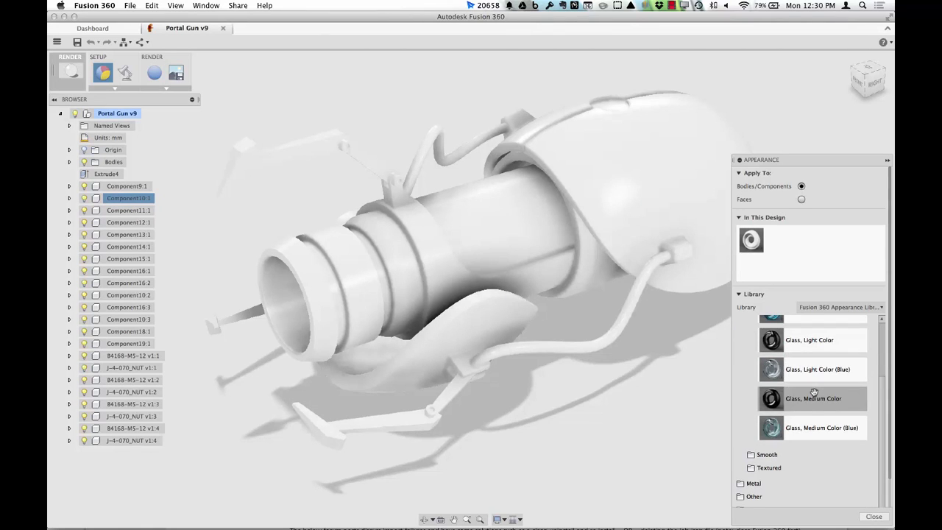
- Try Glass, Heavy Color (Blue) and Glass, Light Color on the central tube, and settle on Glass, Light Color (Blue)
{"action": "left_click_drag", "start_coordinate": [813, 377], "coordinate": [518, 220]}
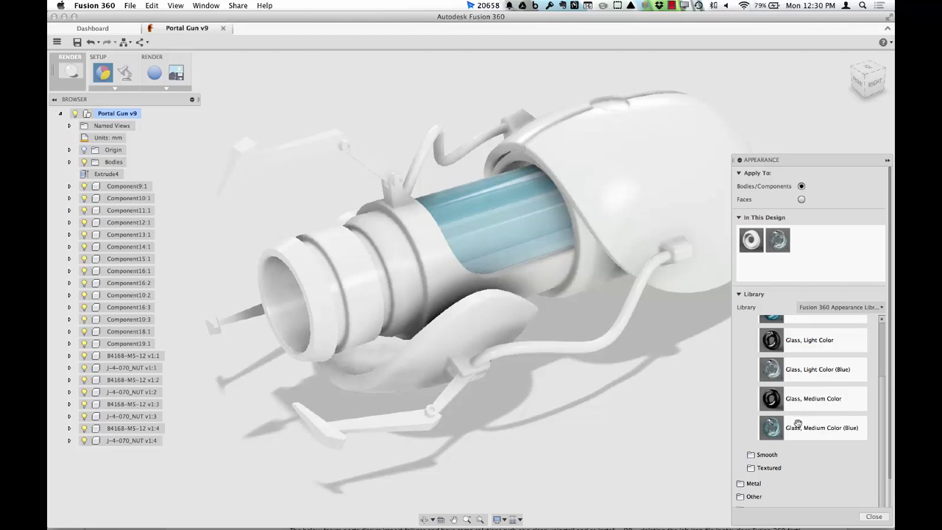
{"action": "scroll", "coordinate": [793, 388], "scroll_direction": "up", "scroll_amount": 2}
{"action": "left_click_drag", "start_coordinate": [799, 364], "coordinate": [515, 212]}
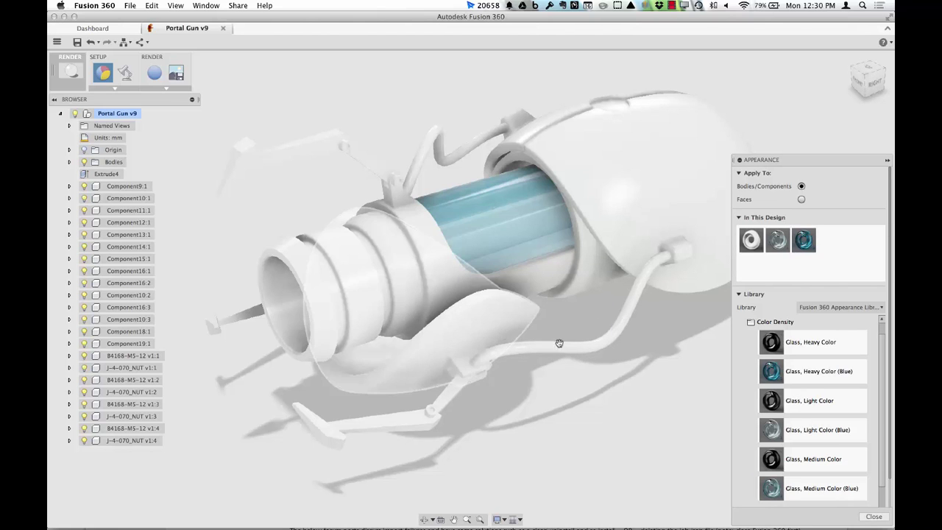
{"action": "left_click_drag", "start_coordinate": [807, 406], "coordinate": [519, 231]}
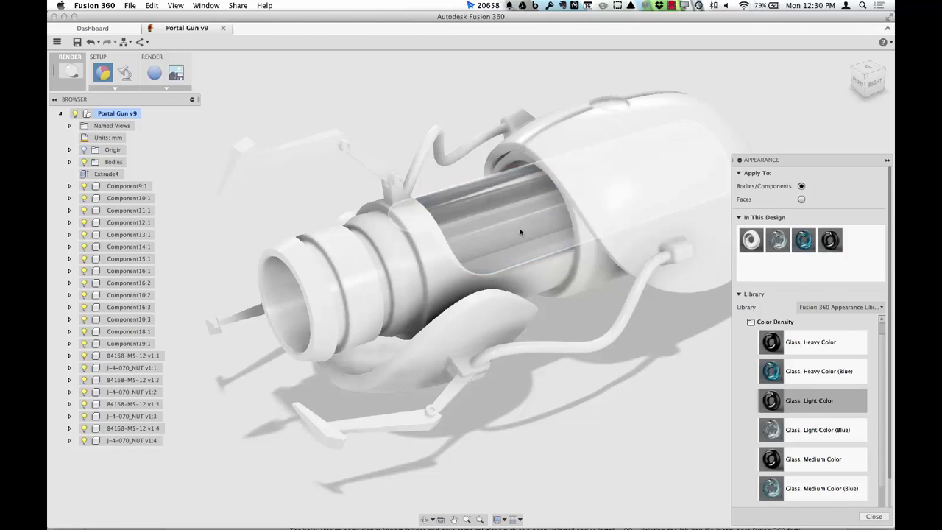
{"action": "left_click_drag", "start_coordinate": [837, 422], "coordinate": [479, 195]}
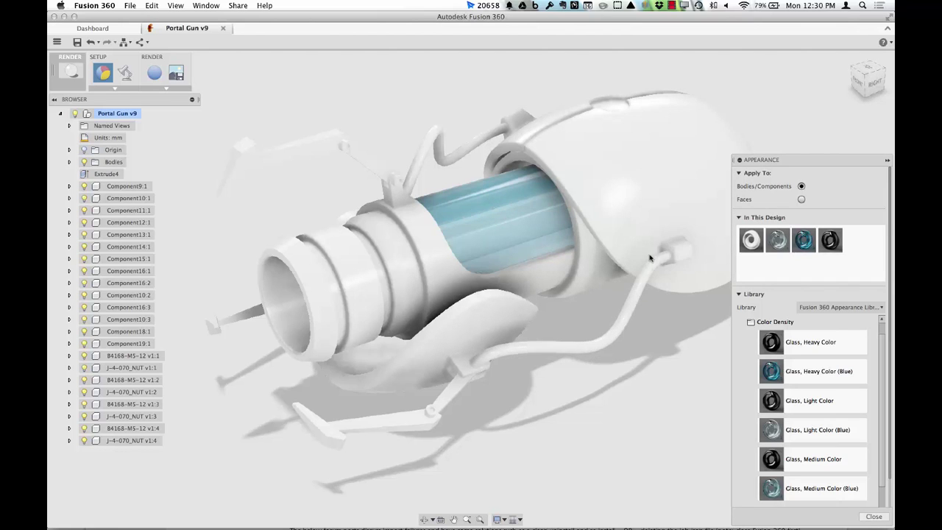
- Apply the glossy paint Paint, Enamel Glossy (Black) to the front barrel body
{"action": "left_click", "coordinate": [775, 337]}
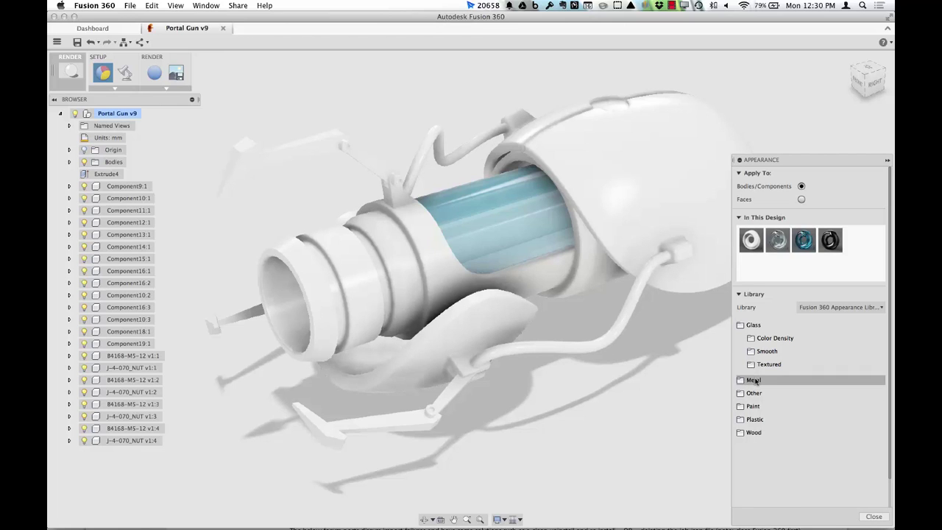
{"action": "left_click", "coordinate": [754, 406]}
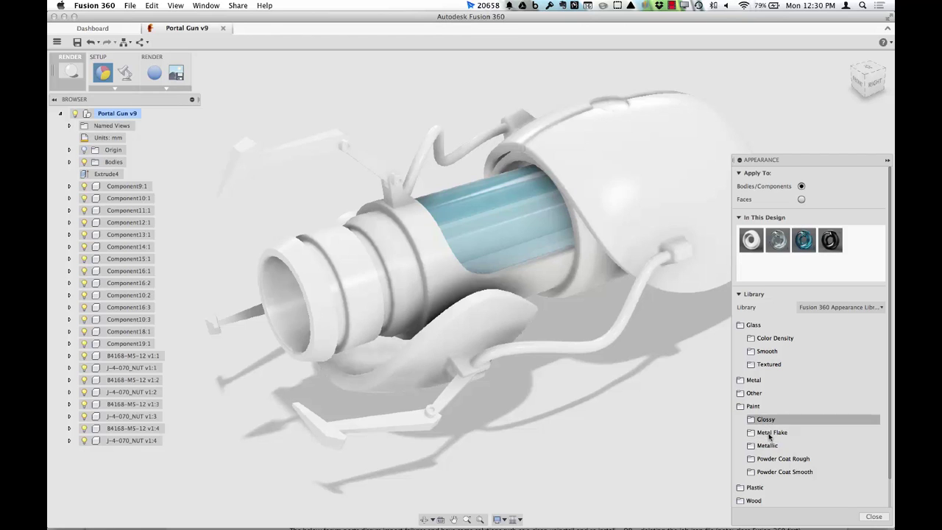
{"action": "left_click", "coordinate": [769, 425]}
{"action": "scroll", "coordinate": [787, 427], "scroll_direction": "down", "scroll_amount": 5}
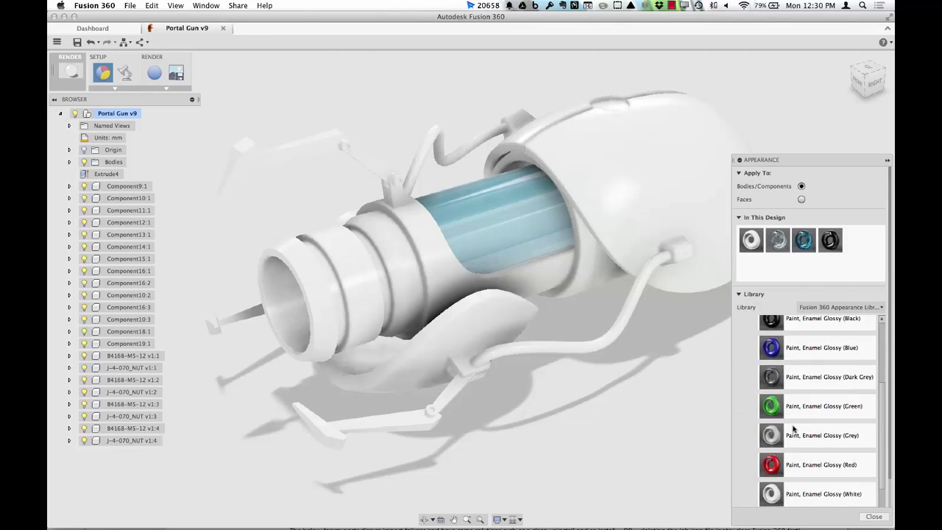
{"action": "scroll", "coordinate": [793, 428], "scroll_direction": "up", "scroll_amount": 3}
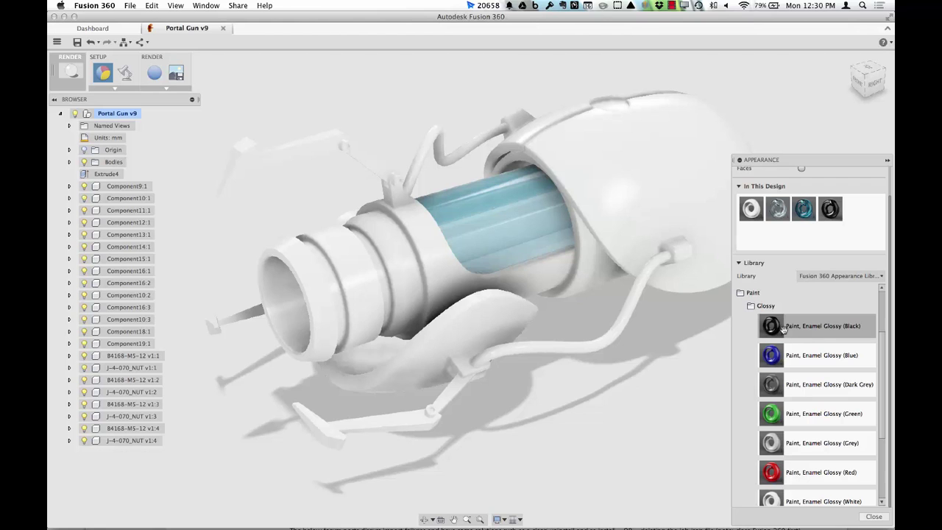
{"action": "left_click_drag", "start_coordinate": [793, 325], "coordinate": [440, 318]}
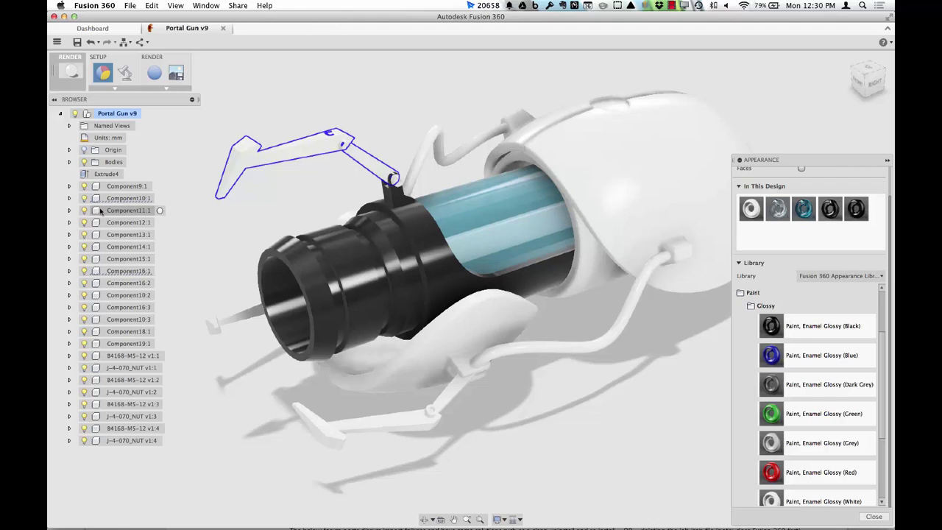
- Apply Paint, Enamel Glossy (Black) to Body1 of Component10:1 for the claws, and to the arm links joining them to the barrel
{"action": "left_click", "coordinate": [69, 198]}
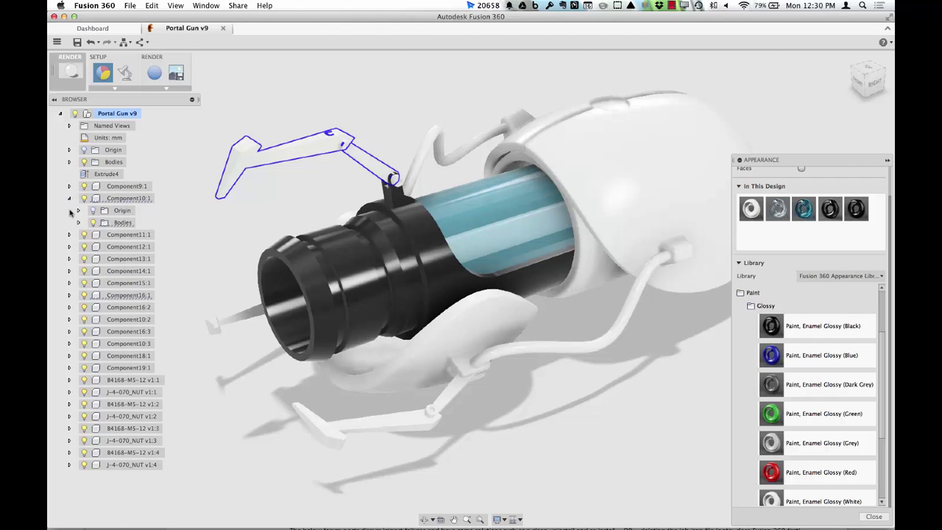
{"action": "left_click", "coordinate": [78, 222]}
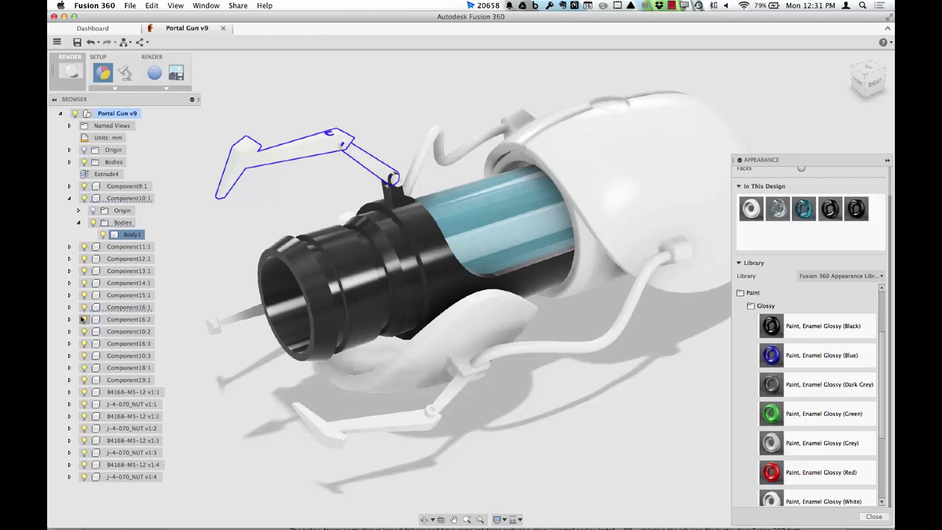
{"action": "mouse_move", "coordinate": [799, 339]}
{"action": "left_mouse_down"}
{"action": "mouse_move", "coordinate": [653, 303]}
{"action": "mouse_move", "coordinate": [174, 231]}
{"action": "mouse_move", "coordinate": [128, 236]}
{"action": "left_mouse_up"}
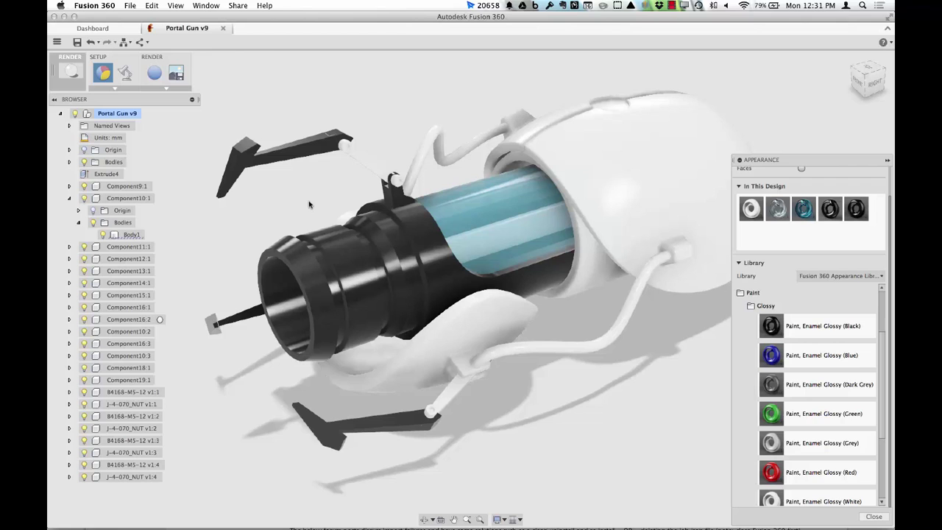
{"action": "mouse_move", "coordinate": [813, 335]}
{"action": "left_mouse_down"}
{"action": "mouse_move", "coordinate": [514, 213]}
{"action": "mouse_move", "coordinate": [360, 203]}
{"action": "left_mouse_up"}
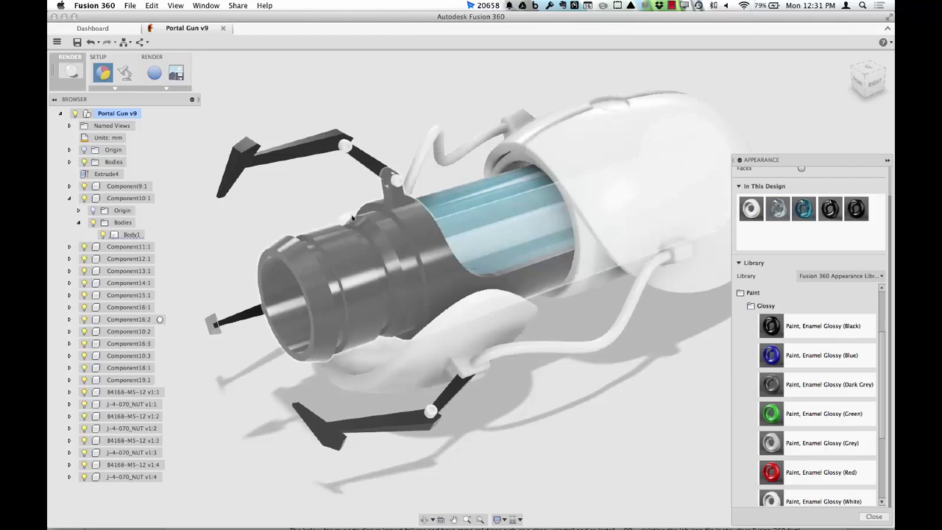
{"action": "mouse_move", "coordinate": [298, 195]}
{"action": "middle_mouse_down", "text": "shift"}
{"action": "mouse_move", "coordinate": [390, 209]}
{"action": "mouse_move", "coordinate": [307, 206]}
{"action": "middle_mouse_up", "text": "shift"}
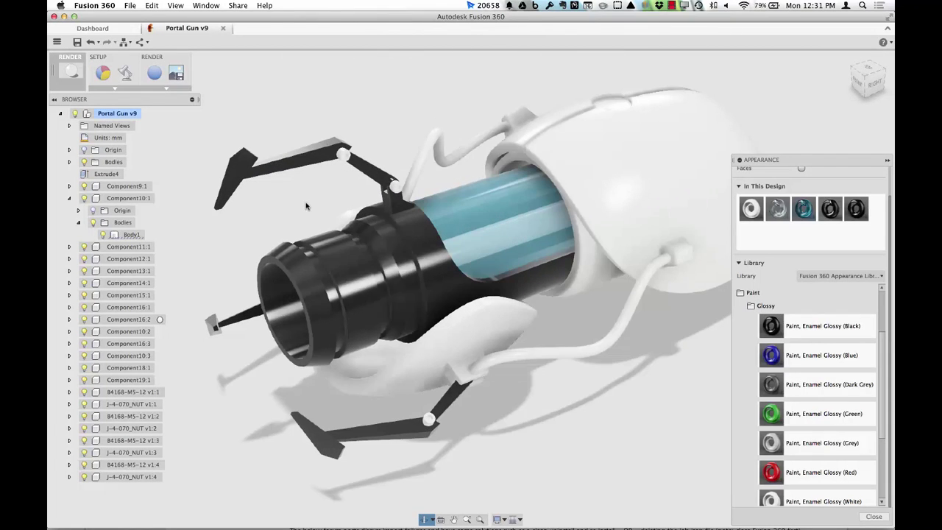
- Apply the Rubber, Soft appearance to both curved hoses running from the claw arms to the rear shell
{"action": "scroll", "coordinate": [774, 317], "scroll_direction": "up", "scroll_amount": 2}
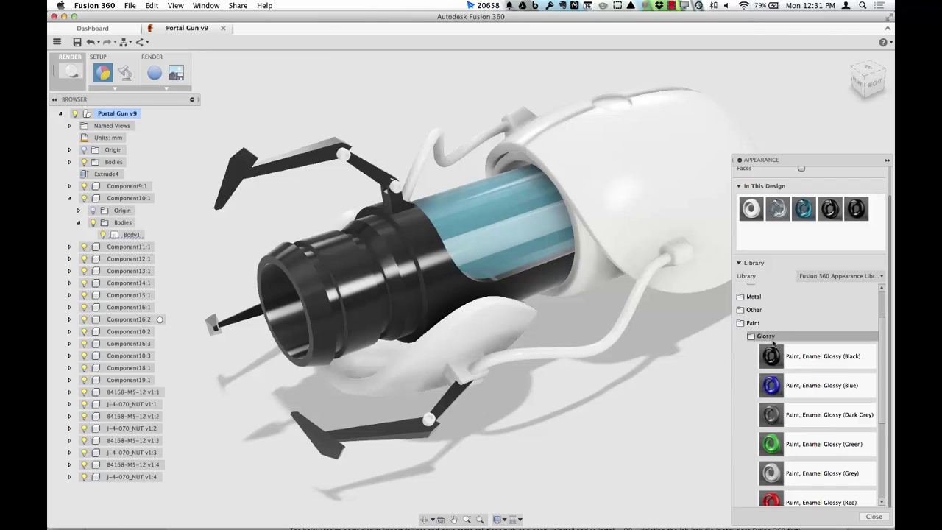
{"action": "left_click", "coordinate": [771, 338]}
{"action": "left_click", "coordinate": [785, 374]}
{"action": "left_click", "coordinate": [761, 361]}
{"action": "left_click", "coordinate": [766, 428]}
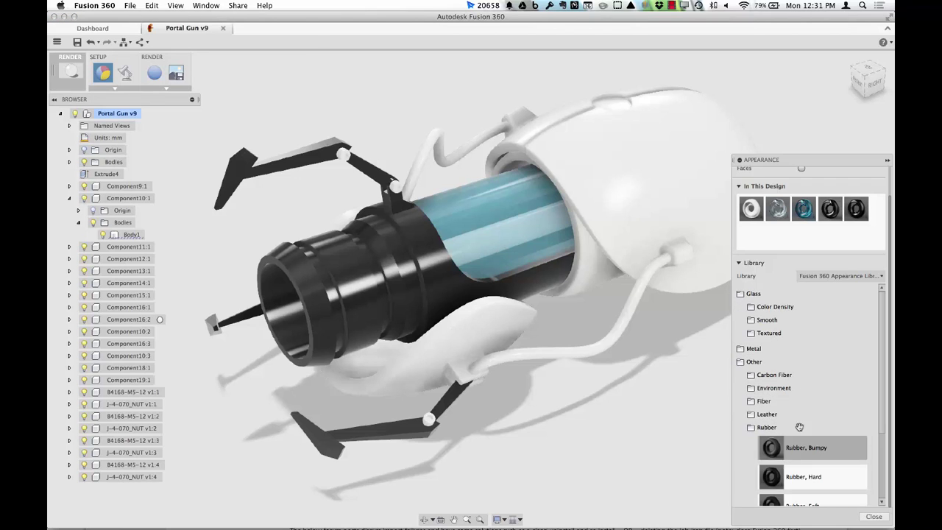
{"action": "left_click_drag", "start_coordinate": [796, 448], "coordinate": [633, 377]}
{"action": "scroll", "coordinate": [813, 453], "scroll_direction": "down", "scroll_amount": 2}
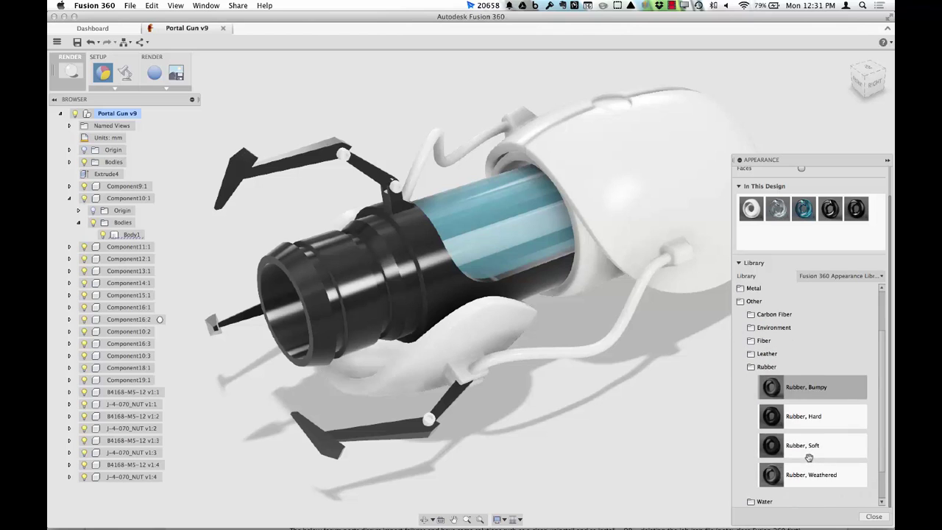
{"action": "left_click_drag", "start_coordinate": [824, 440], "coordinate": [586, 350]}
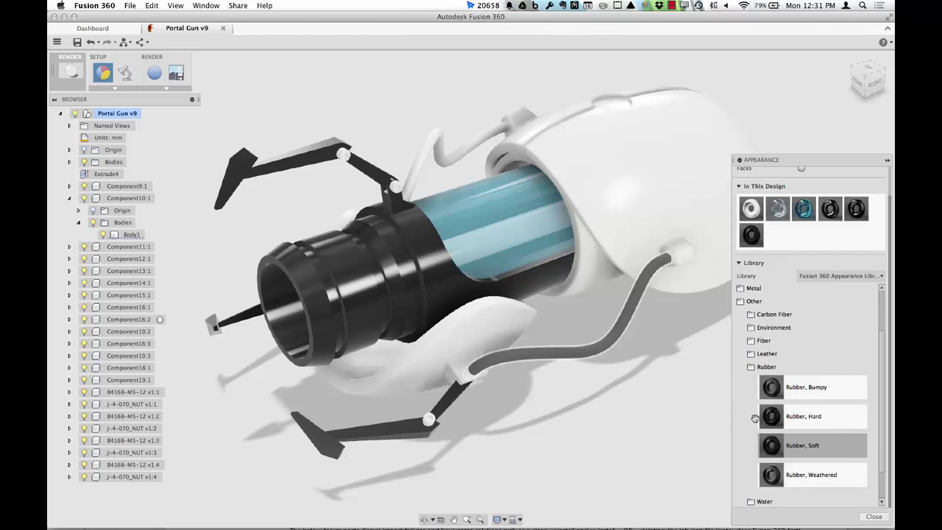
{"action": "left_click_drag", "start_coordinate": [604, 303], "coordinate": [448, 153]}
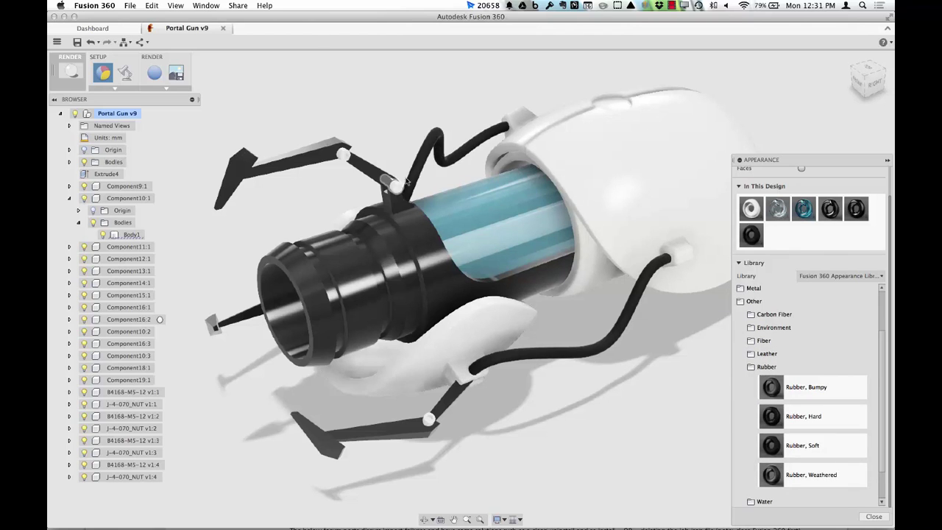
- Inspect the black barrel and rubber hoses, and collapse the Rubber and Other categories of the appearance library
{"action": "middle_click_drag", "start_coordinate": [368, 202], "coordinate": [501, 211], "text": "shift"}
{"action": "left_click_drag", "start_coordinate": [830, 446], "coordinate": [406, 321]}
{"action": "middle_click_drag", "start_coordinate": [407, 322], "coordinate": [559, 313], "text": "shift"}
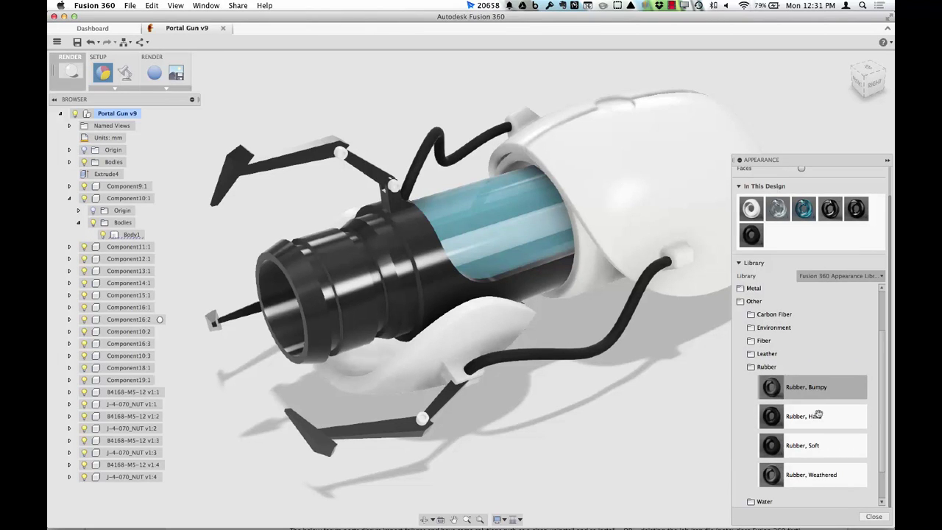
{"action": "left_click", "coordinate": [766, 367]}
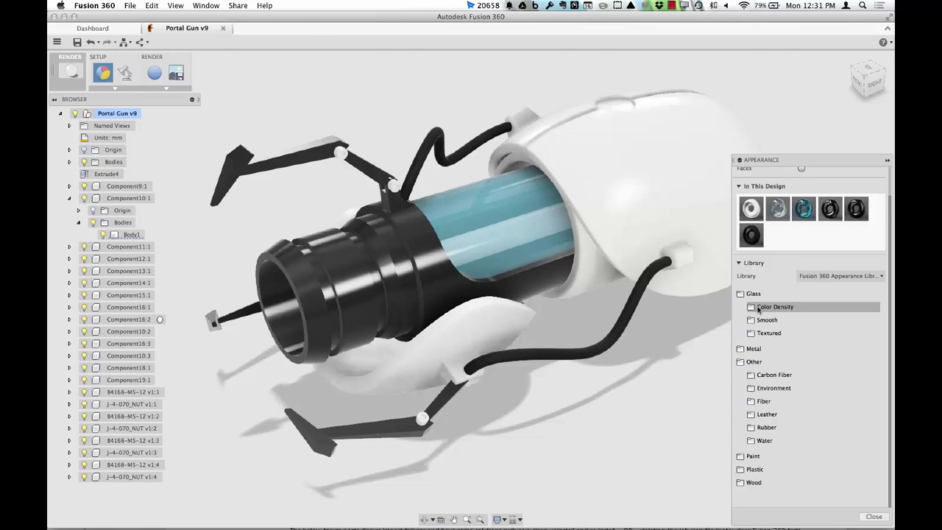
{"action": "scroll", "coordinate": [759, 316], "scroll_direction": "up", "scroll_amount": 3}
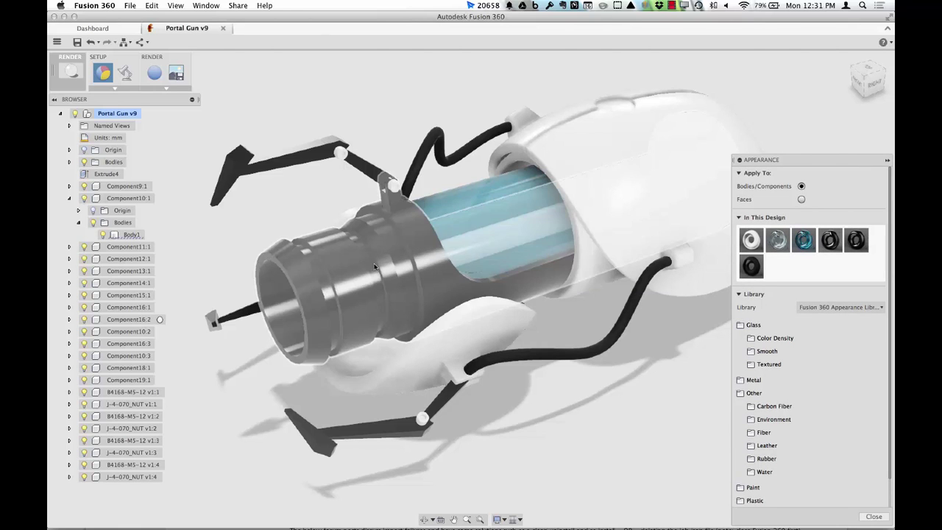
{"action": "left_click", "coordinate": [753, 394]}
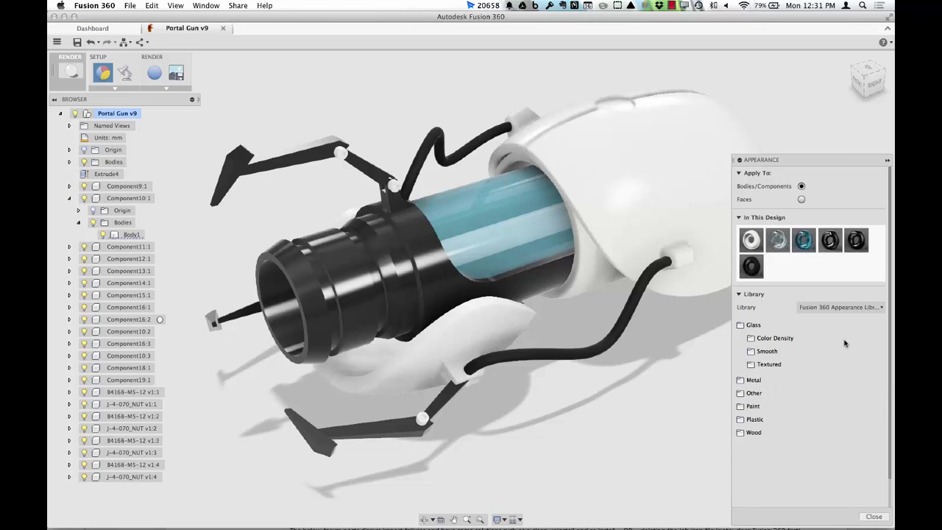
- Move the appearance dialog inward and select the objects that Paint, Enamel Glossy (Black) is applied to
{"action": "right_click", "coordinate": [830, 240]}
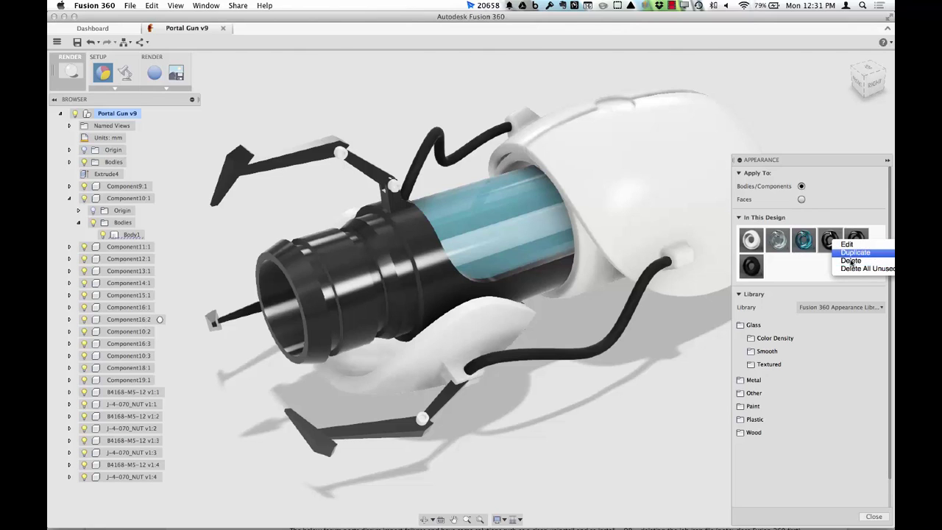
{"action": "left_click", "coordinate": [807, 269]}
{"action": "right_click", "coordinate": [861, 242]}
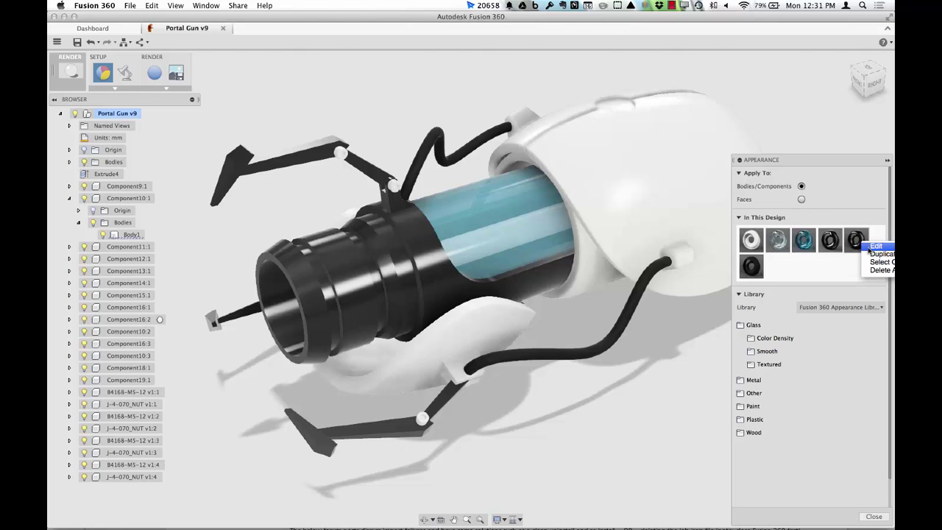
{"action": "left_click", "coordinate": [795, 153]}
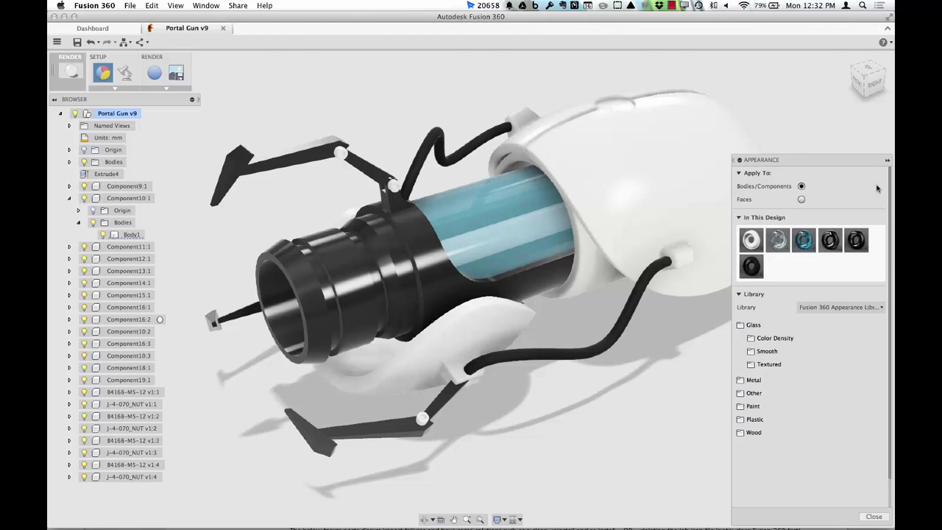
{"action": "left_click_drag", "start_coordinate": [849, 162], "coordinate": [697, 111]}
{"action": "right_click", "coordinate": [705, 188]}
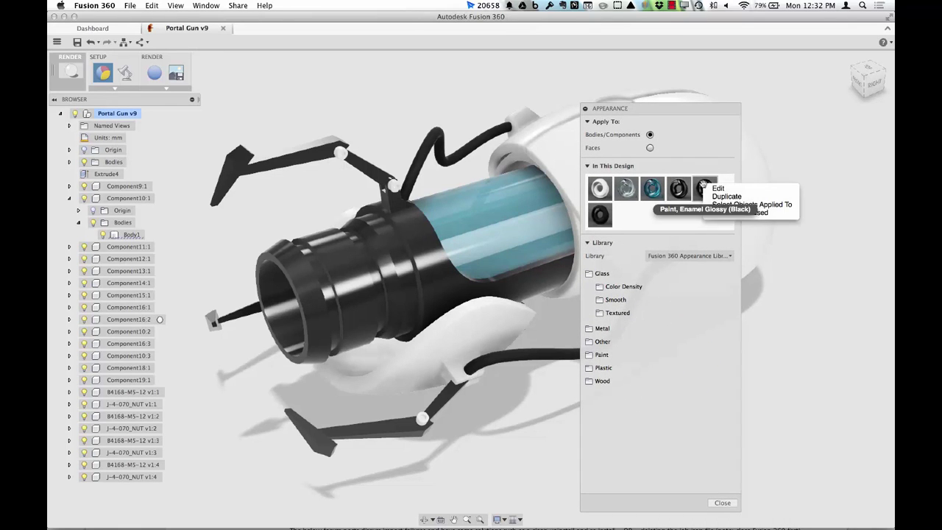
{"action": "left_click", "coordinate": [730, 204]}
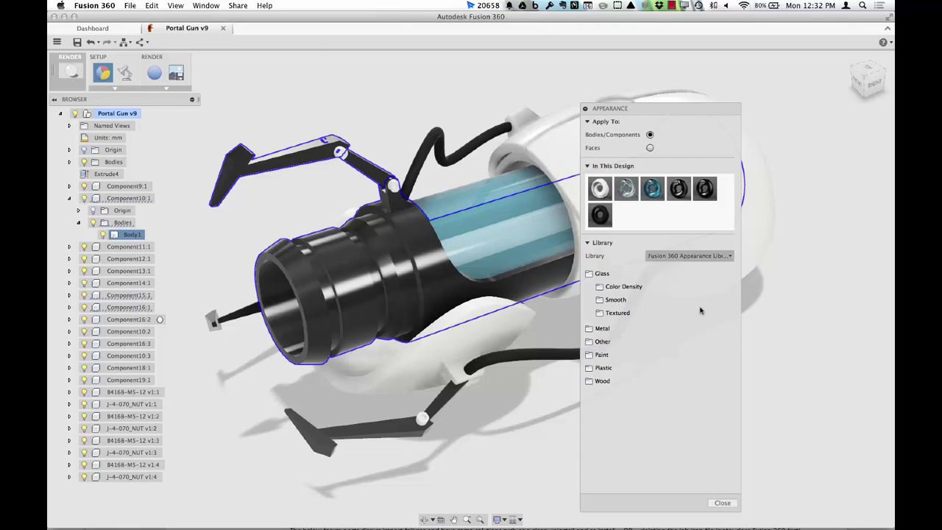
- Delete all unused appearances from the design and apply Paint, Enamel Glossy (Black) to the inner body around the glass tube's rear end
{"action": "right_click", "coordinate": [682, 190]}
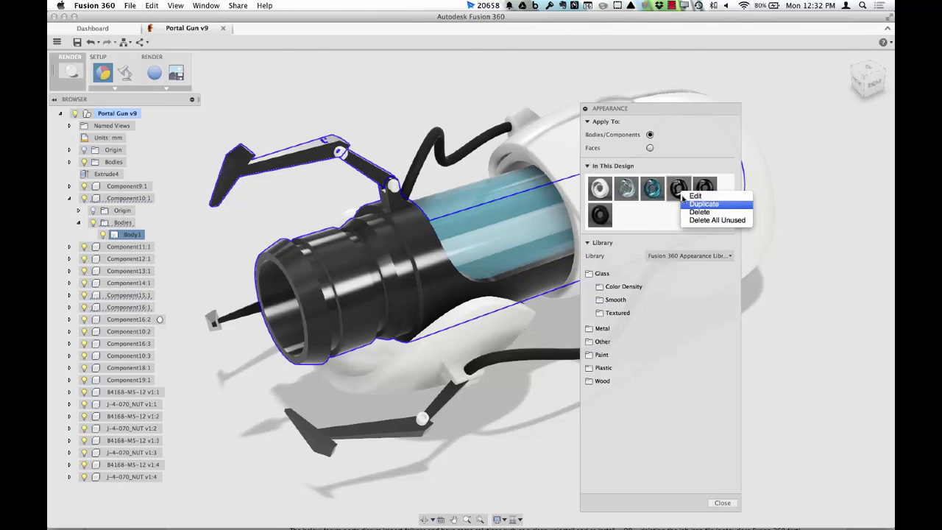
{"action": "left_click", "coordinate": [699, 219]}
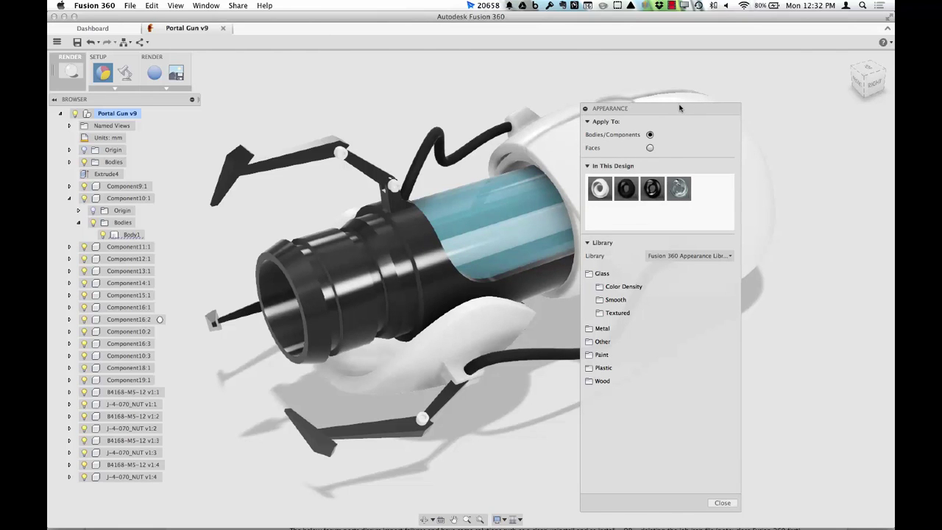
{"action": "left_click_drag", "start_coordinate": [680, 108], "coordinate": [754, 109]}
{"action": "left_click_drag", "start_coordinate": [726, 191], "coordinate": [589, 271]}
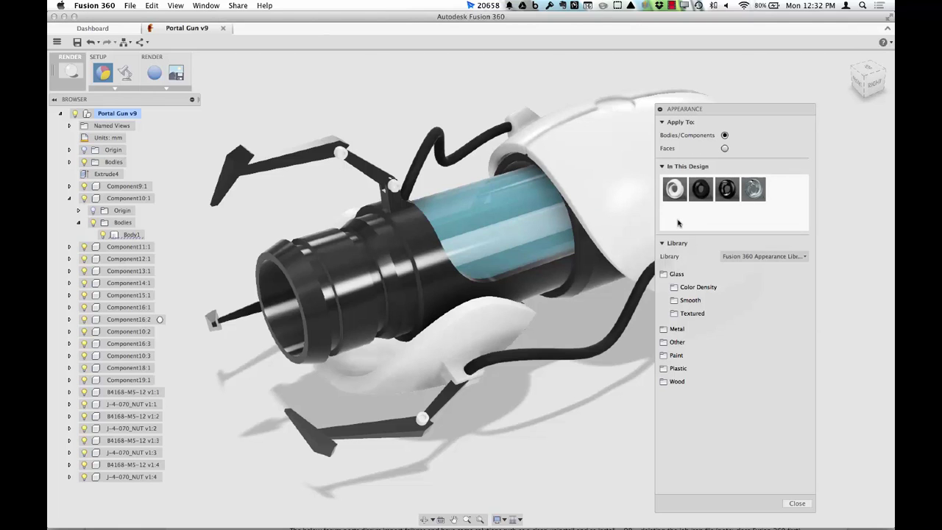
- Replace the design's Paint, Enamel Glossy (Black) with Aluminum Diamond Plate, Tread Brite from the Aluminum metals
{"action": "left_click", "coordinate": [697, 330]}
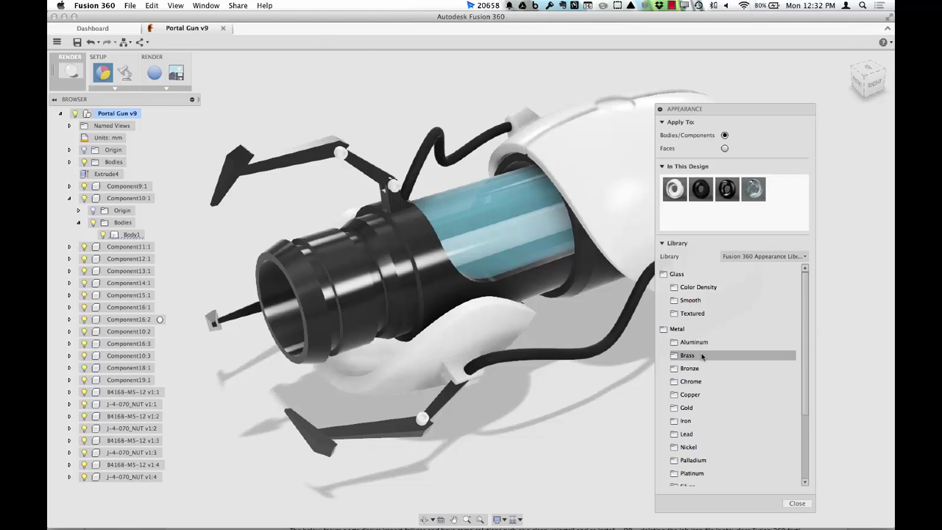
{"action": "left_click", "coordinate": [699, 342]}
{"action": "scroll", "coordinate": [720, 357], "scroll_direction": "down", "scroll_amount": 3}
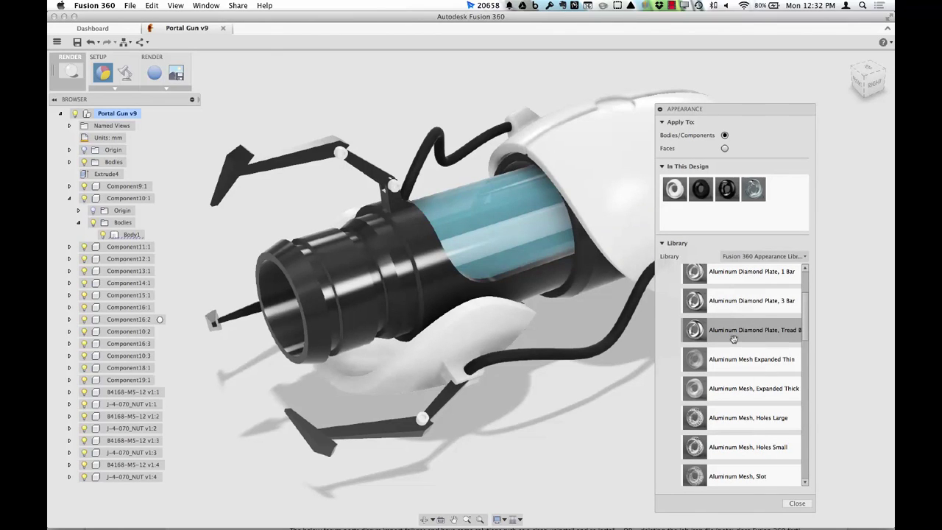
{"action": "left_click_drag", "start_coordinate": [729, 331], "coordinate": [727, 190]}
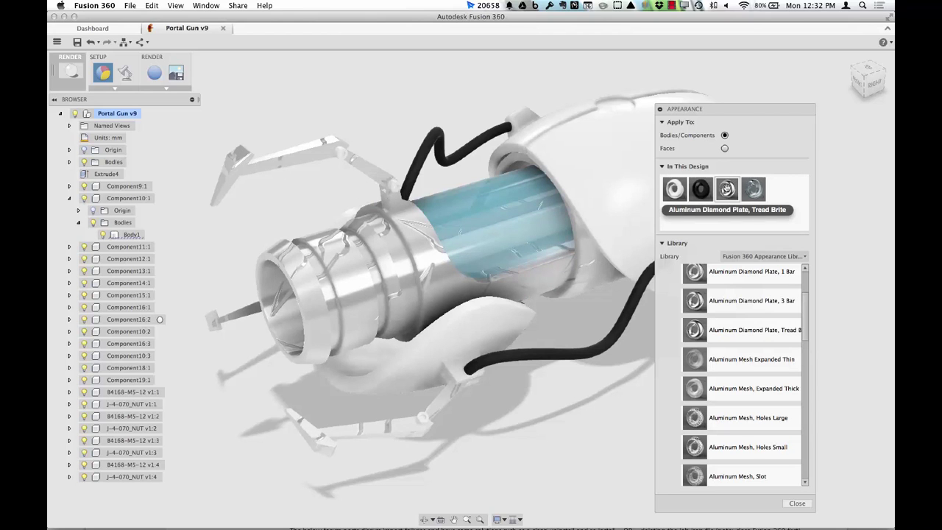
{"action": "scroll", "coordinate": [724, 353], "scroll_direction": "down", "scroll_amount": 5}
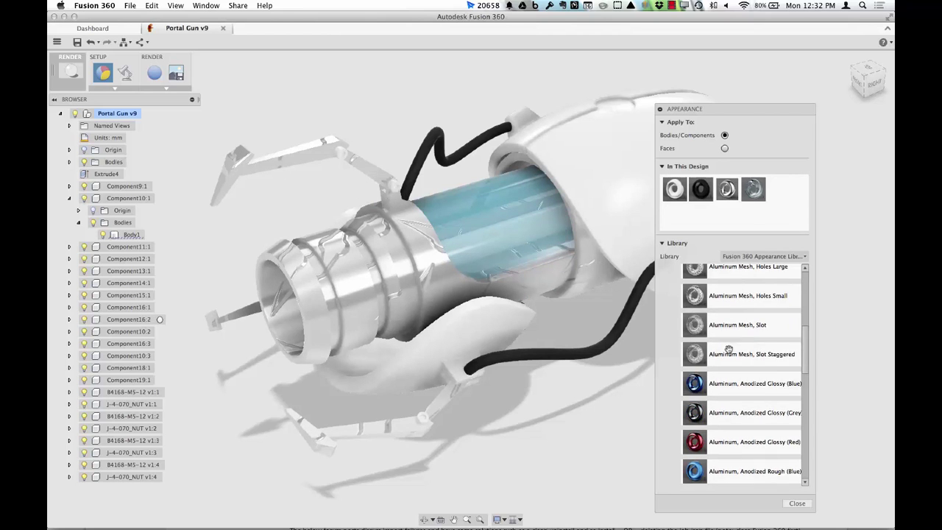
- Replace the design's diamond plate with Aluminum, Anodized Glossy (Red) and apply Aluminum, Anodized Glossy (Grey) to the claws and arm links
{"action": "left_click_drag", "start_coordinate": [724, 407], "coordinate": [727, 190]}
{"action": "left_click_drag", "start_coordinate": [780, 212], "coordinate": [723, 215]}
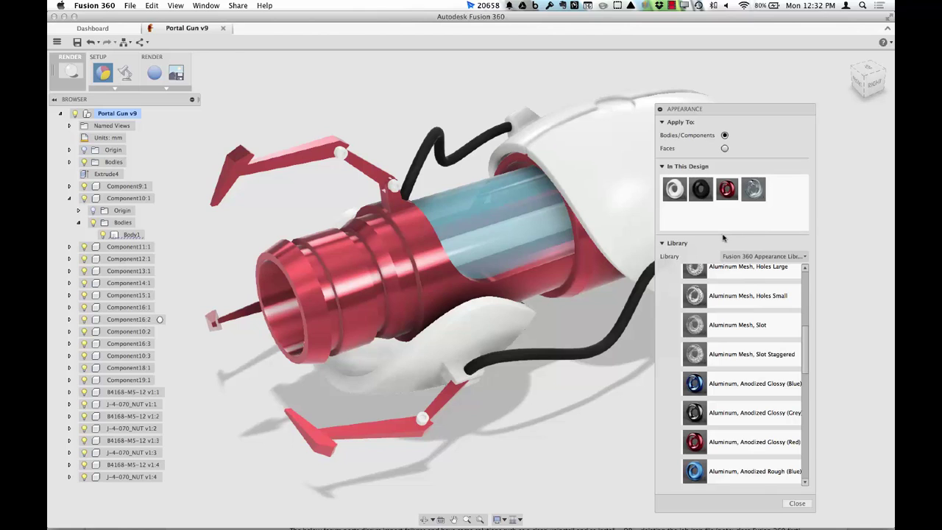
{"action": "left_click_drag", "start_coordinate": [717, 411], "coordinate": [321, 158]}
{"action": "left_click_drag", "start_coordinate": [717, 411], "coordinate": [476, 385]}
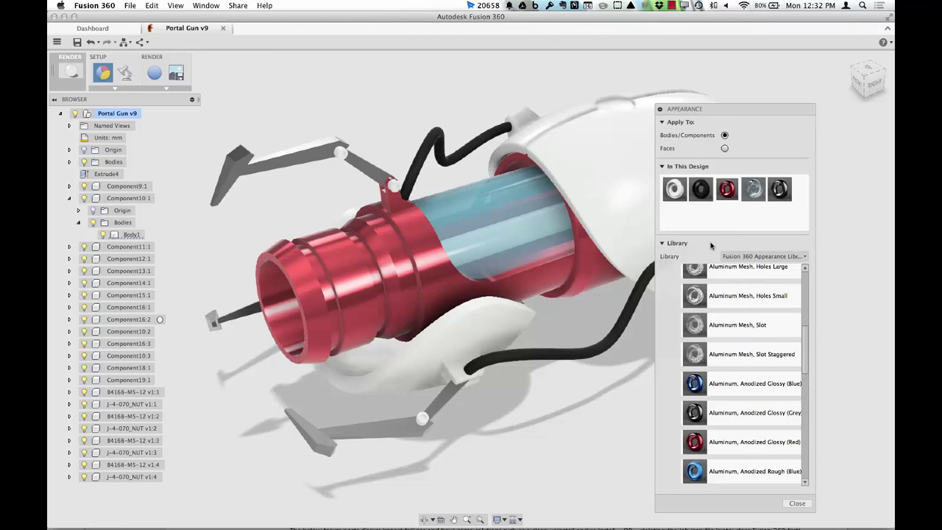
- Replace the design's red anodized aluminum with Paint, Enamel Glossy (Black) from the Glossy paints
{"action": "scroll", "coordinate": [725, 410], "scroll_direction": "up", "scroll_amount": 5}
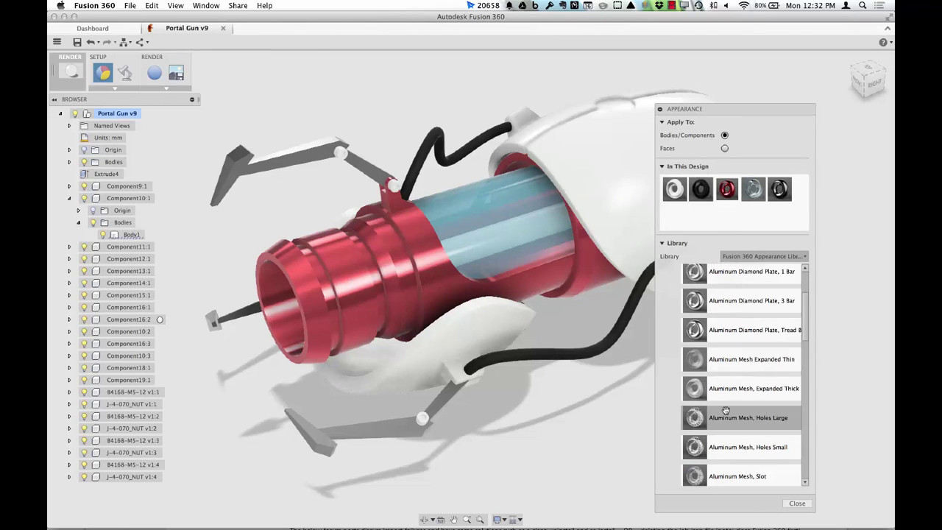
{"action": "scroll", "coordinate": [725, 410], "scroll_direction": "up", "scroll_amount": 5}
{"action": "left_click", "coordinate": [693, 341]}
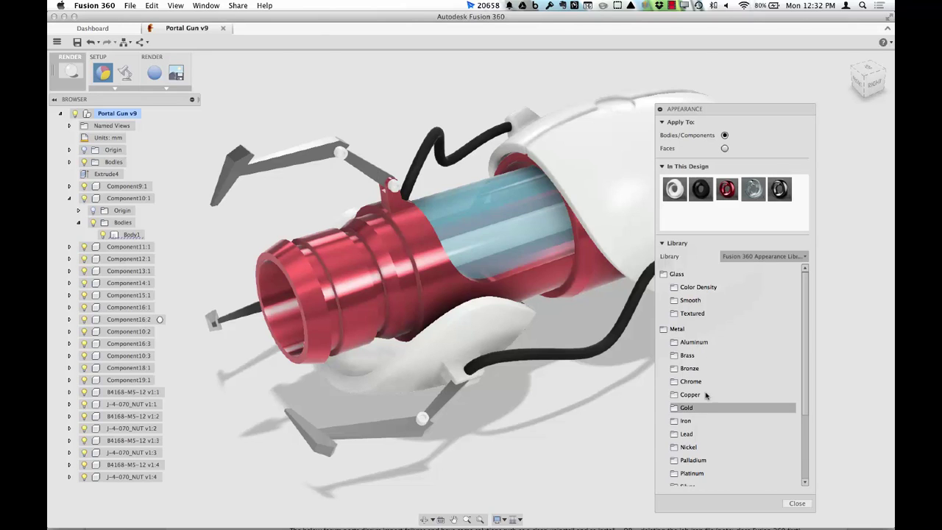
{"action": "left_click", "coordinate": [677, 329]}
{"action": "left_click", "coordinate": [678, 355]}
{"action": "left_click", "coordinate": [692, 368]}
{"action": "left_click_drag", "start_coordinate": [711, 385], "coordinate": [726, 190]}
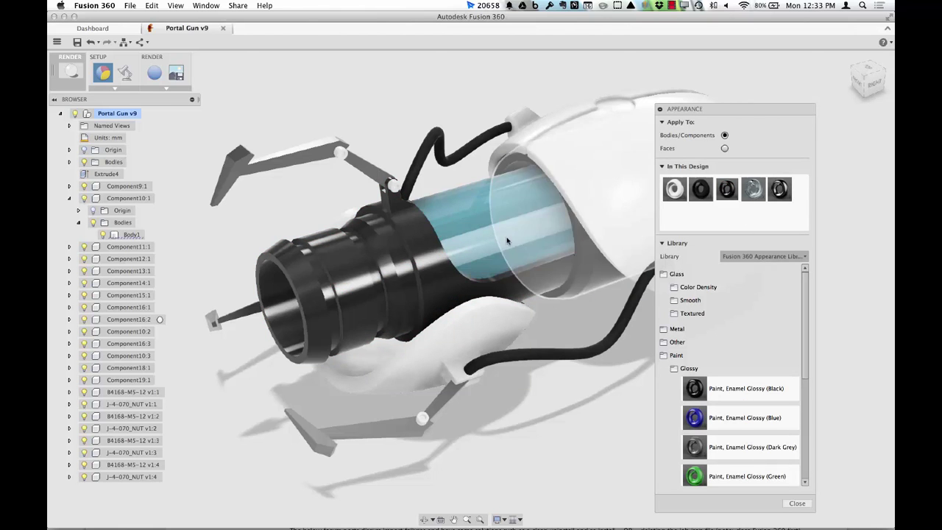
- Apply Chrome from the Chrome metals to the bolts and nuts at the claw arm joints
{"action": "middle_click_drag", "start_coordinate": [506, 240], "coordinate": [559, 254], "text": "shift"}
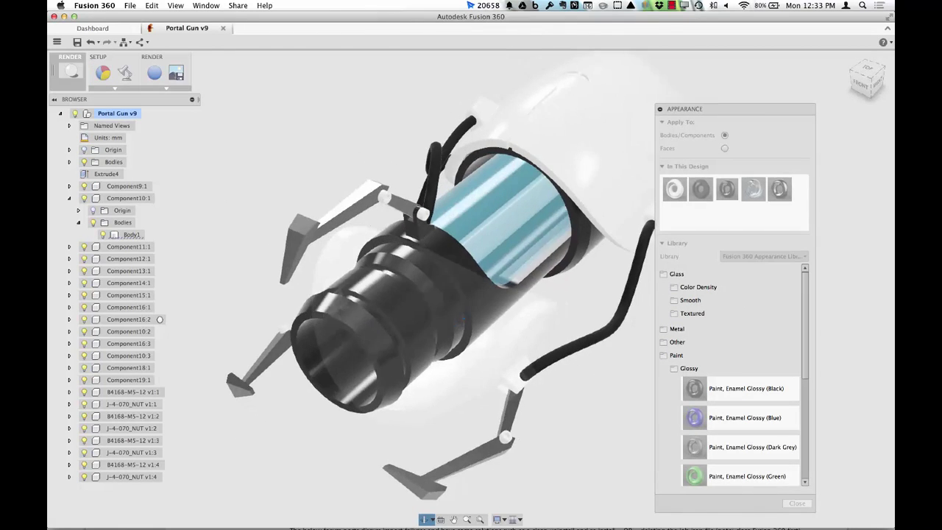
{"action": "middle_click_drag", "start_coordinate": [464, 320], "coordinate": [456, 326], "text": "shift"}
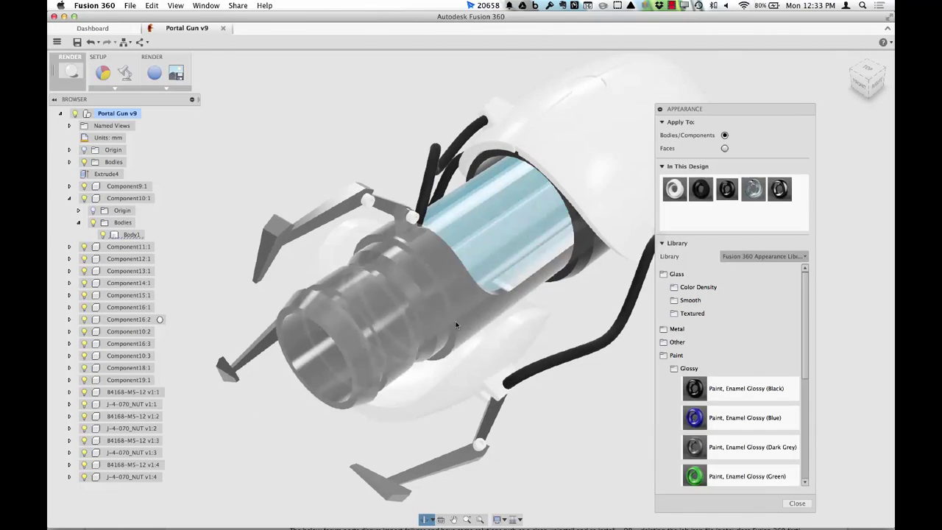
{"action": "left_click", "coordinate": [675, 368]}
{"action": "left_click", "coordinate": [676, 354]}
{"action": "left_click", "coordinate": [676, 329]}
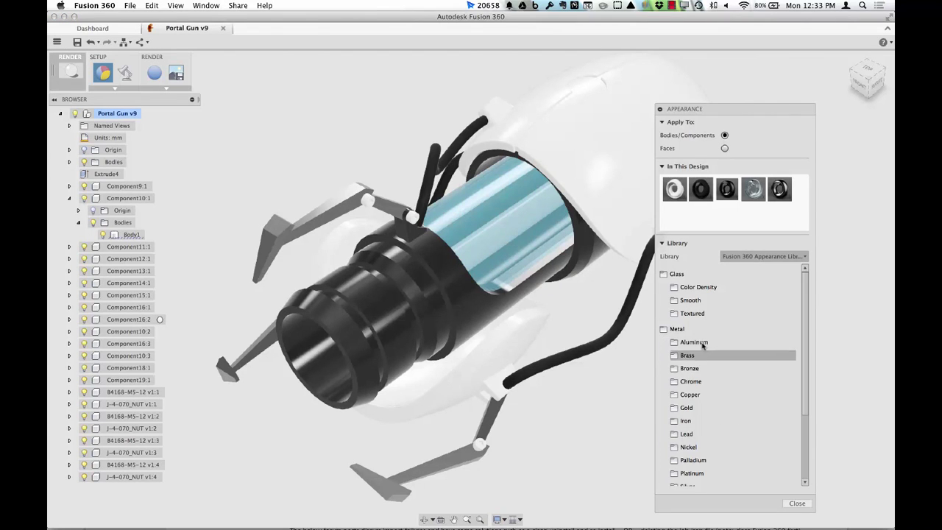
{"action": "left_click", "coordinate": [695, 382]}
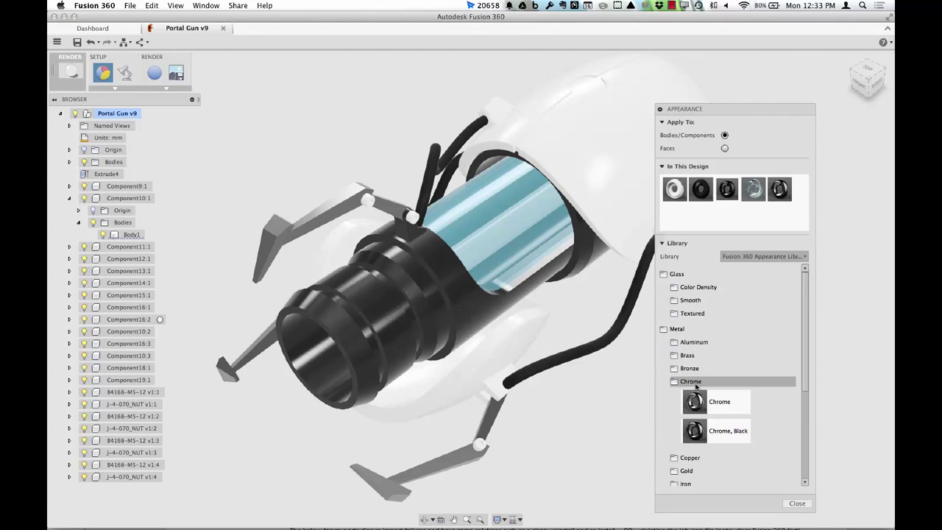
{"action": "left_click_drag", "start_coordinate": [694, 402], "coordinate": [481, 445]}
{"action": "middle_click_drag", "start_coordinate": [439, 400], "coordinate": [509, 351], "text": "shift"}
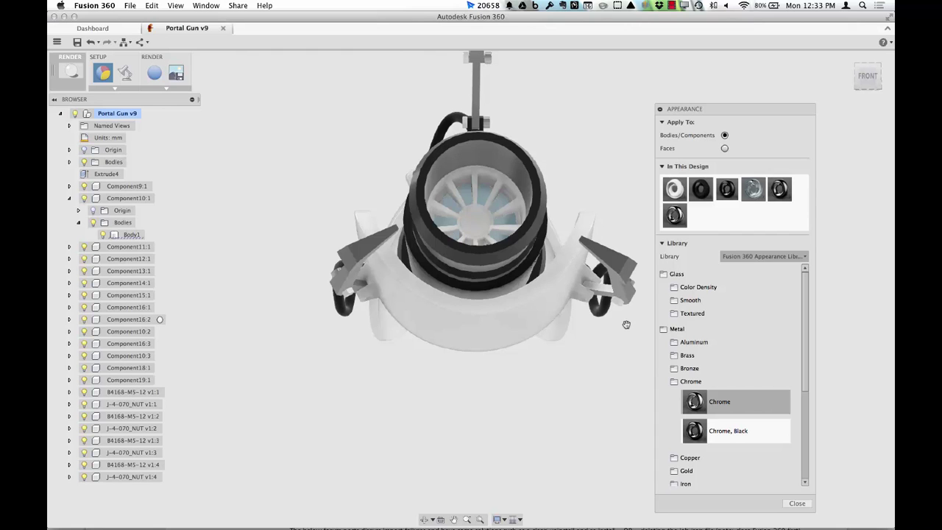
{"action": "left_click_drag", "start_coordinate": [694, 401], "coordinate": [620, 305]}
- Apply the design's Paint, Enamel Glossy (Black) to the spoked disc inside the barrel
{"action": "middle_click_drag", "start_coordinate": [557, 377], "coordinate": [520, 410], "text": "shift"}
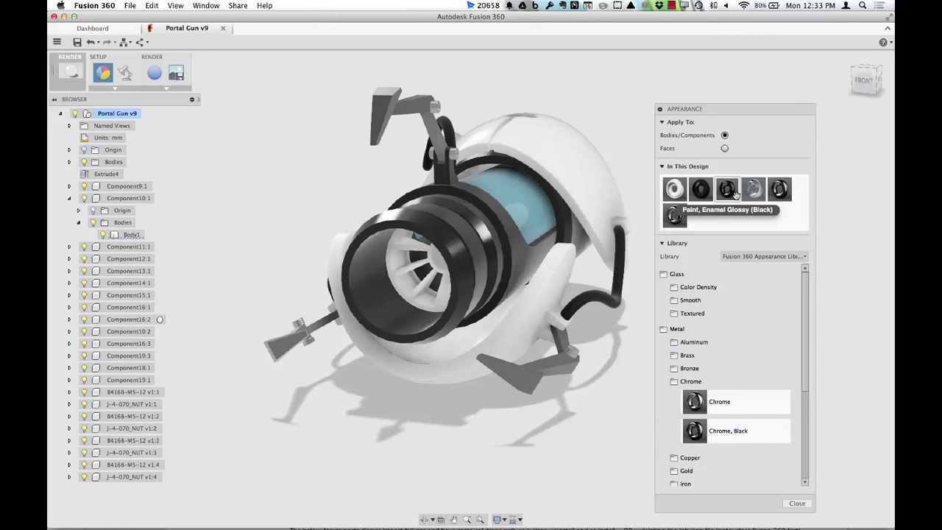
{"action": "left_click_drag", "start_coordinate": [726, 189], "coordinate": [430, 277]}
{"action": "middle_click_drag", "start_coordinate": [471, 382], "coordinate": [398, 277], "text": "shift"}
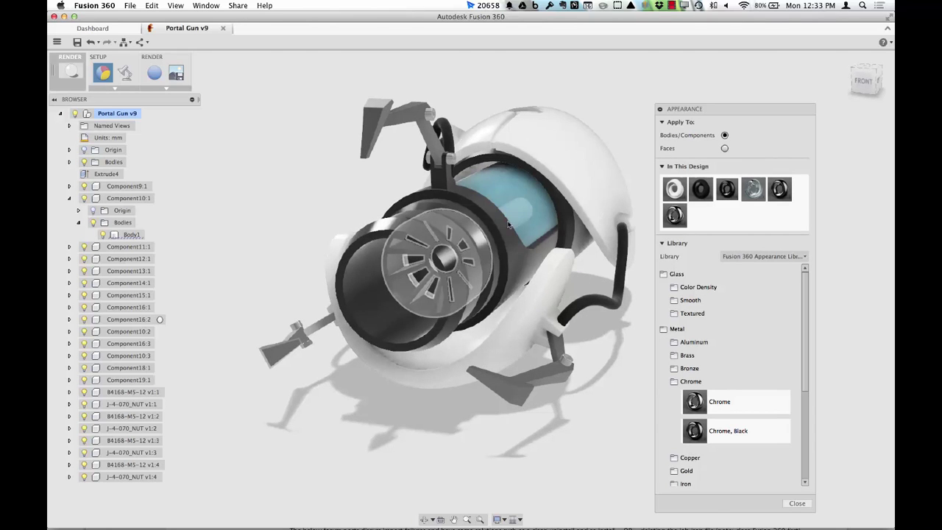
{"action": "middle_click_drag", "start_coordinate": [416, 296], "coordinate": [432, 294], "text": "shift"}
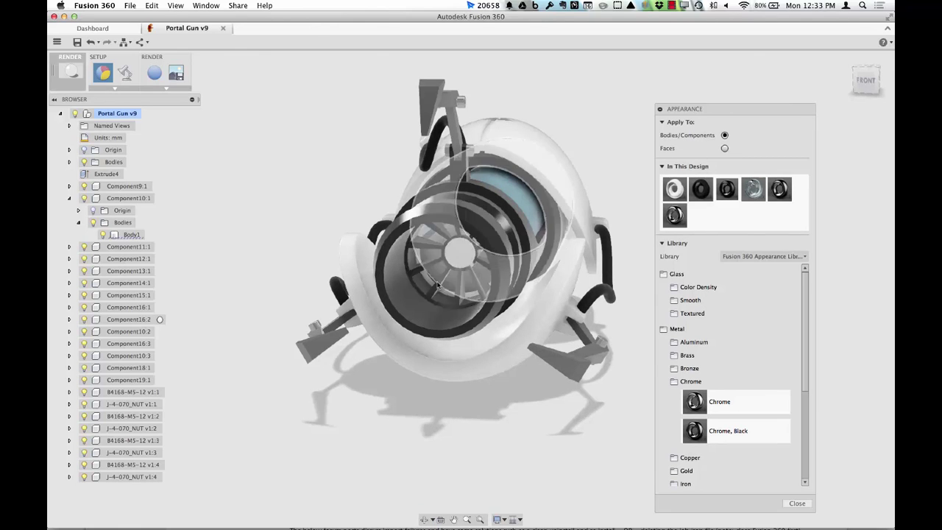
- Collapse the Chrome, Metal and Glass categories and switch the appearance library to Legacy Appearance Library
{"action": "left_click", "coordinate": [681, 383]}
{"action": "left_click", "coordinate": [682, 331]}
{"action": "left_click", "coordinate": [677, 275]}
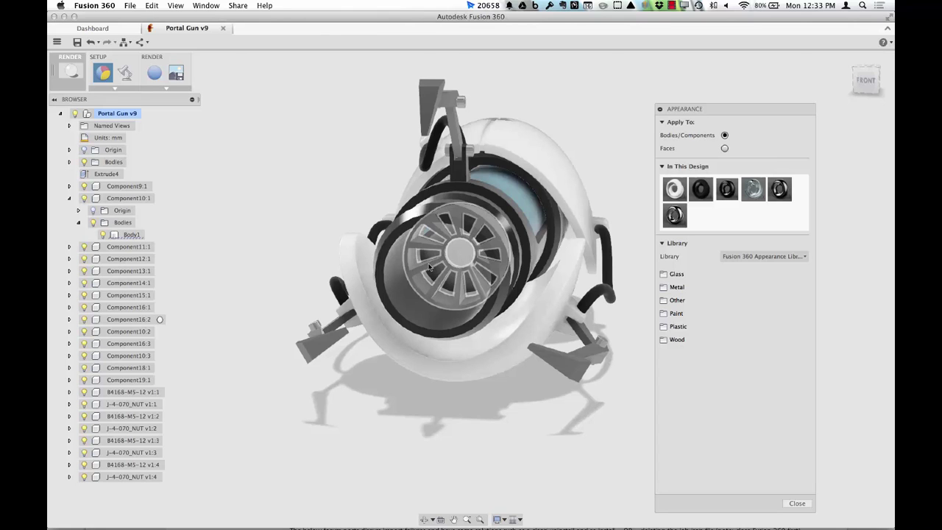
{"action": "left_click", "coordinate": [747, 257]}
{"action": "left_click", "coordinate": [769, 281]}
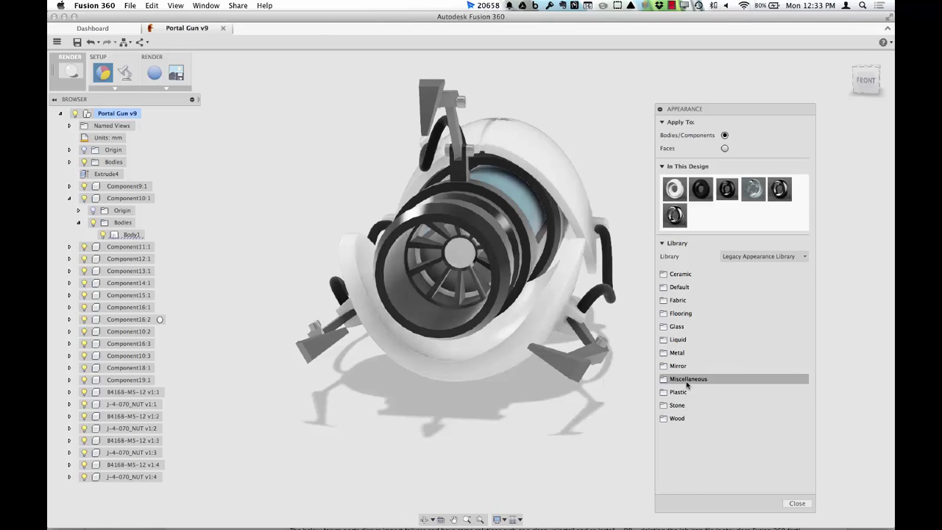
- Apply LED - Green On from the Plastic category to the central rod inside the barrel and close the appearance dialog
{"action": "left_click", "coordinate": [687, 381]}
{"action": "left_click", "coordinate": [685, 379]}
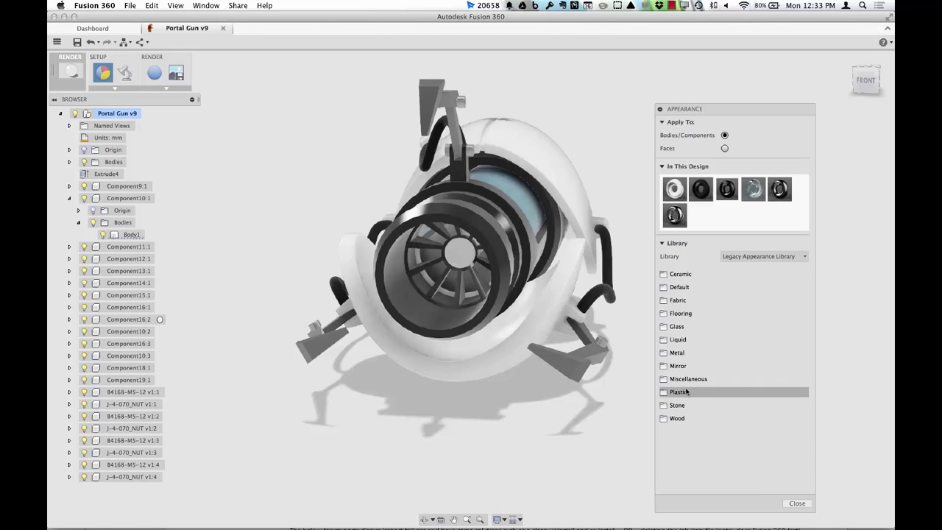
{"action": "left_click", "coordinate": [688, 391]}
{"action": "scroll", "coordinate": [715, 417], "scroll_direction": "down", "scroll_amount": 3}
{"action": "scroll", "coordinate": [715, 417], "scroll_direction": "down", "scroll_amount": 1}
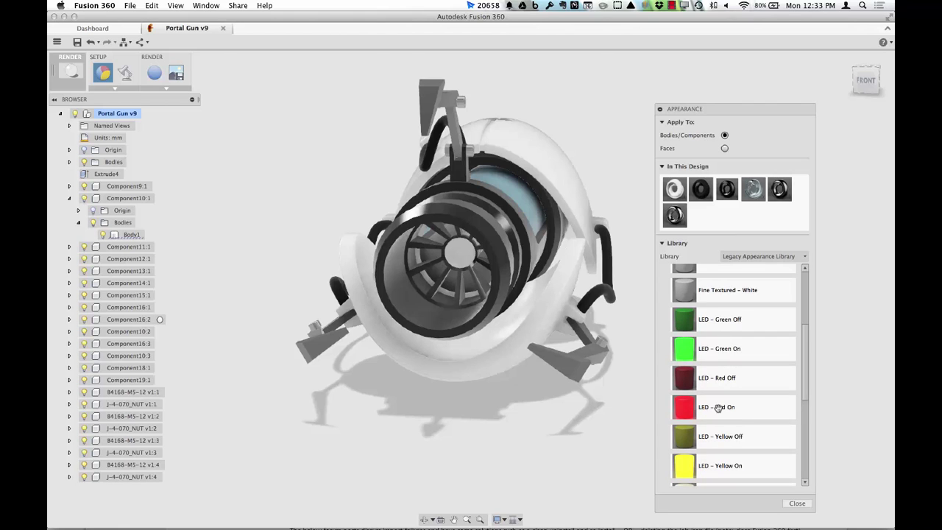
{"action": "left_click_drag", "start_coordinate": [721, 350], "coordinate": [465, 270]}
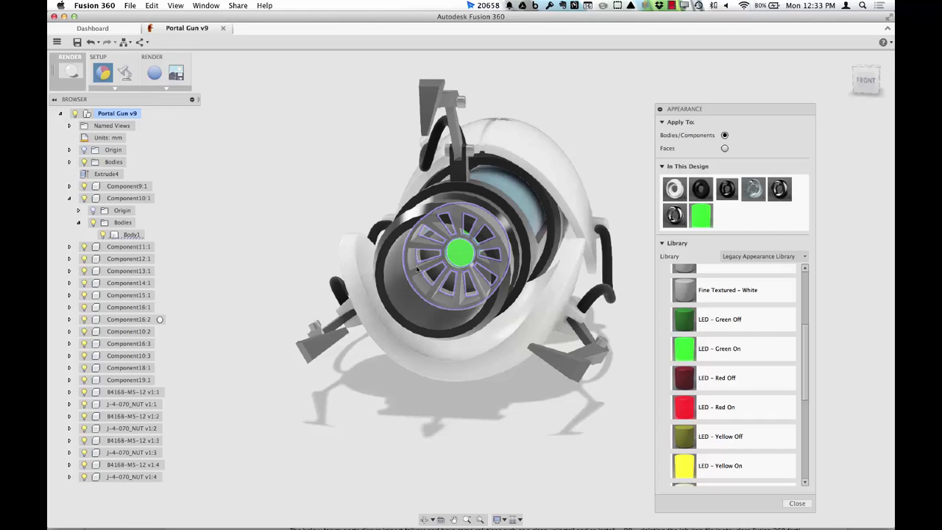
{"action": "key", "text": "Escape"}
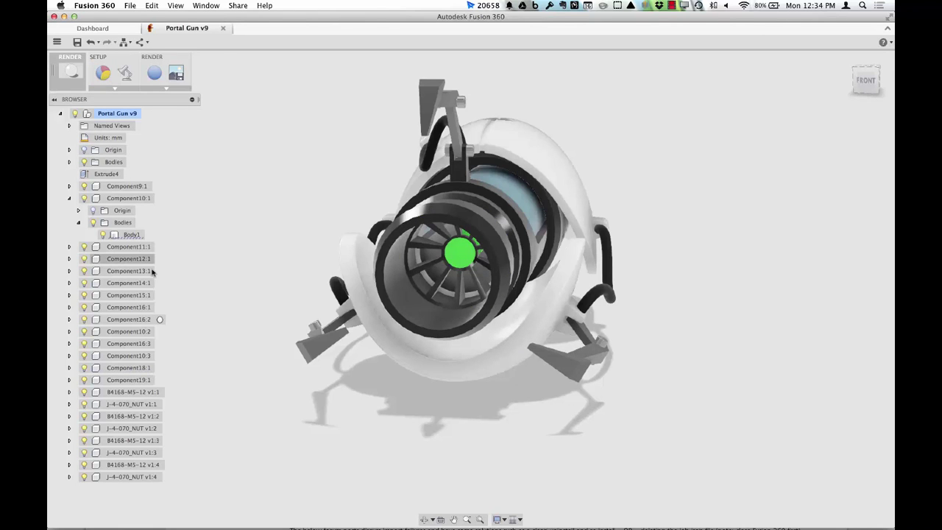
{"action": "left_click", "coordinate": [101, 235]}
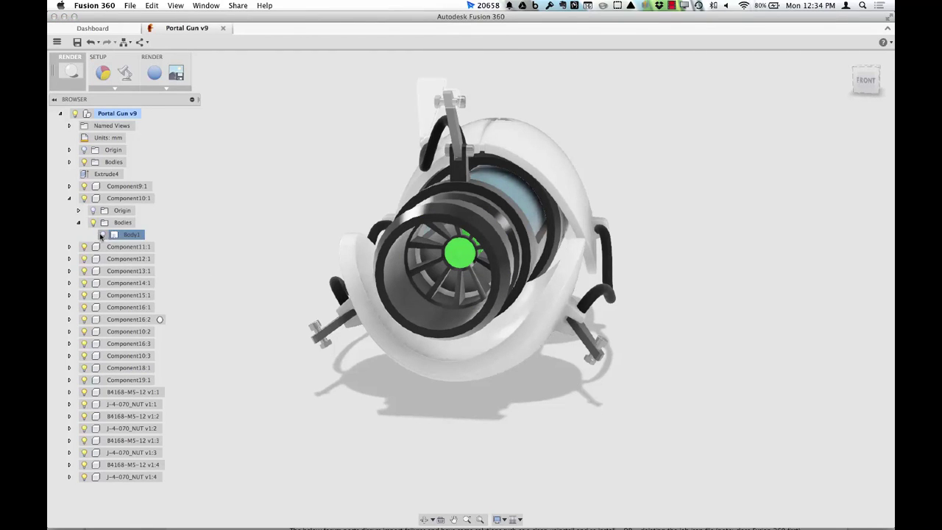
{"action": "left_click", "coordinate": [102, 234]}
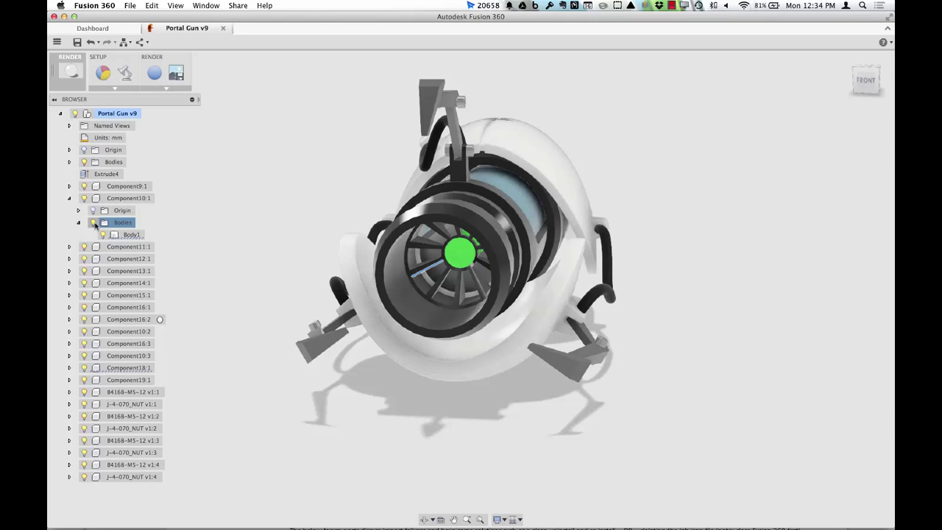
{"action": "left_click", "coordinate": [93, 223]}
{"action": "left_click", "coordinate": [94, 223]}
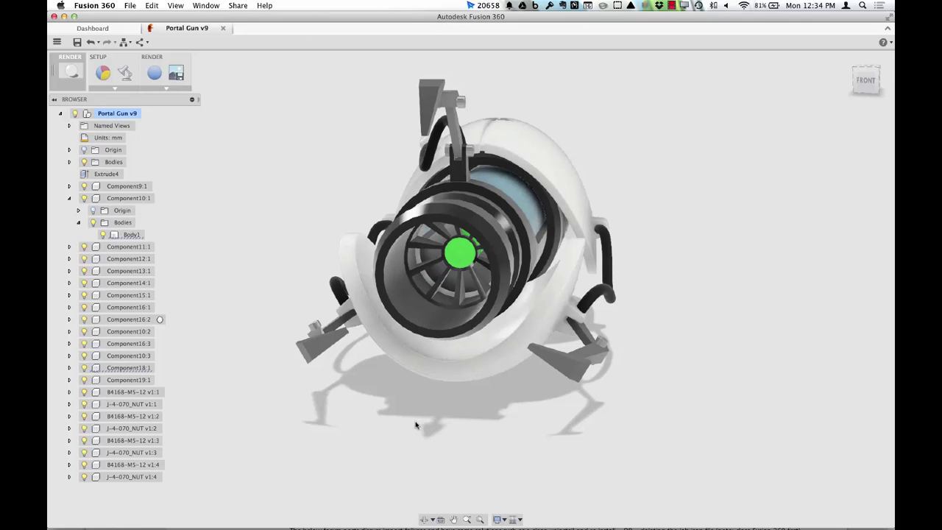
- Hide the spoked disc inside the barrel and apply the design's LED - Green On to the ring behind it
{"action": "left_click", "coordinate": [440, 301]}
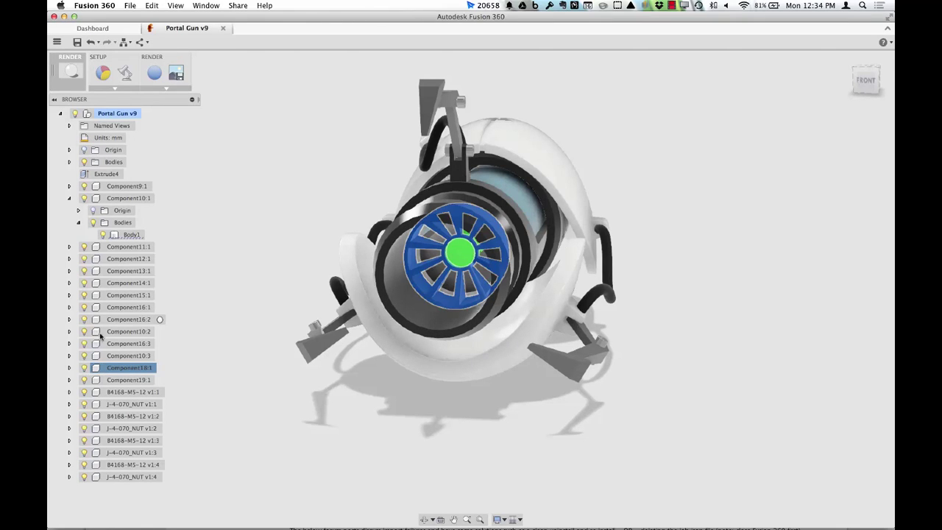
{"action": "left_click", "coordinate": [84, 367]}
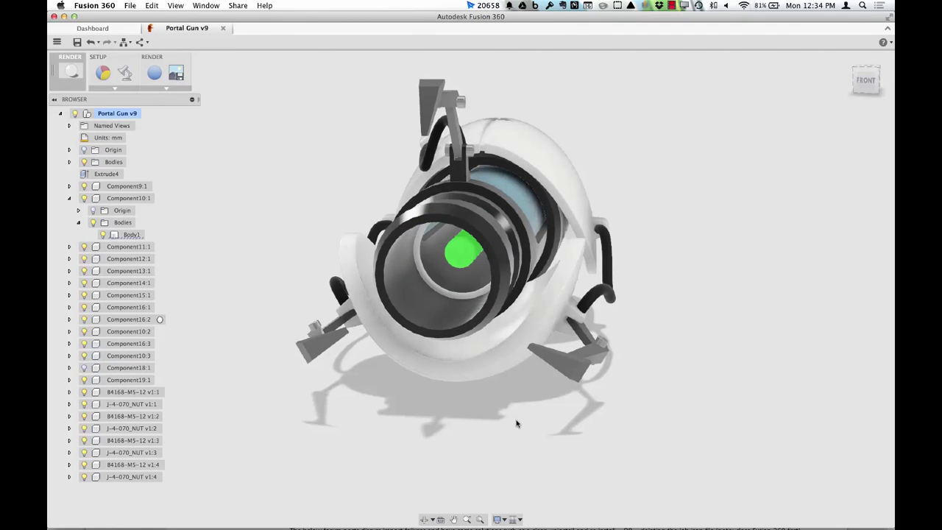
{"action": "right_click", "coordinate": [633, 351]}
{"action": "left_click", "coordinate": [649, 364]}
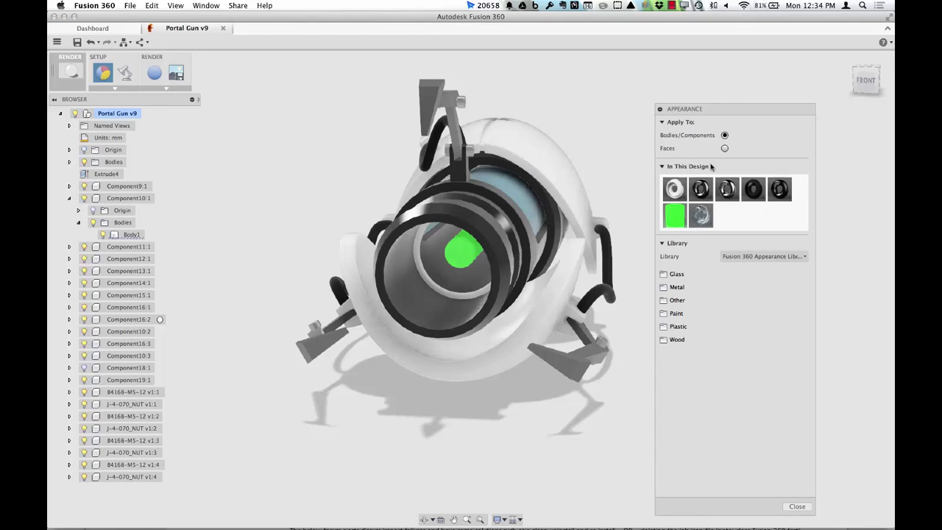
{"action": "left_click_drag", "start_coordinate": [726, 111], "coordinate": [802, 162]}
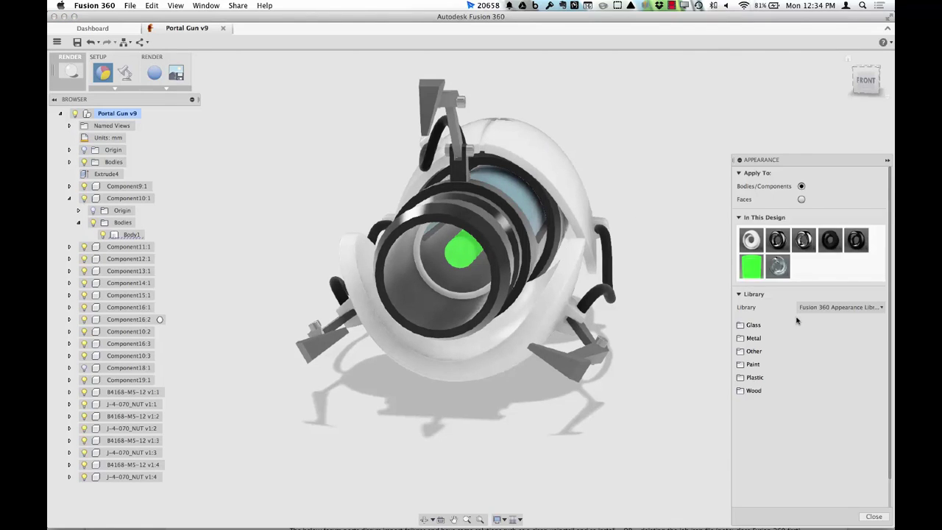
{"action": "left_click_drag", "start_coordinate": [756, 273], "coordinate": [434, 284]}
- Make the spoked disc inside the barrel visible again
{"action": "middle_click_drag", "start_coordinate": [623, 309], "coordinate": [442, 331], "text": "shift"}
{"action": "left_click", "coordinate": [83, 368]}
{"action": "middle_click_drag", "start_coordinate": [342, 429], "coordinate": [361, 431], "text": "shift"}
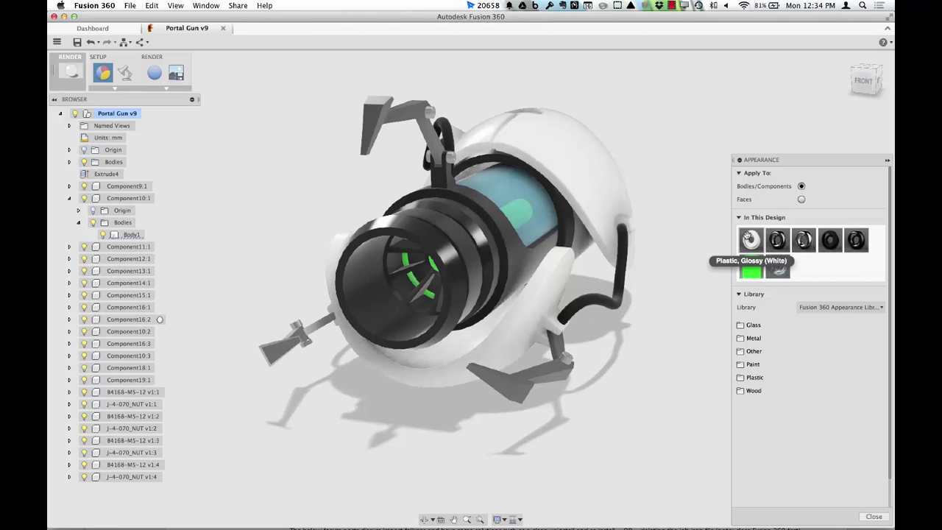
- Edit the design's LED - Green On appearance and set its color to cyan, about RGB 0, 255, 251
{"action": "right_click", "coordinate": [750, 266]}
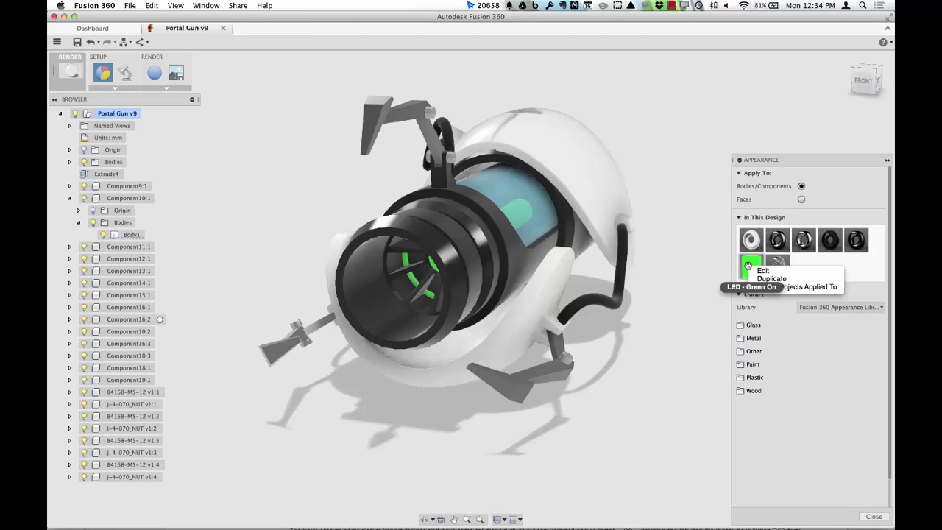
{"action": "left_click", "coordinate": [786, 272]}
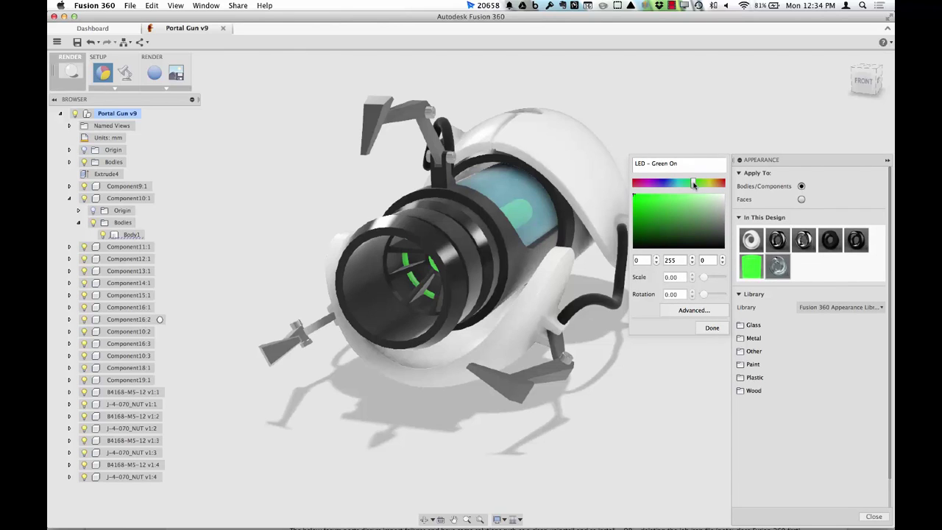
{"action": "left_click_drag", "start_coordinate": [693, 184], "coordinate": [677, 187]}
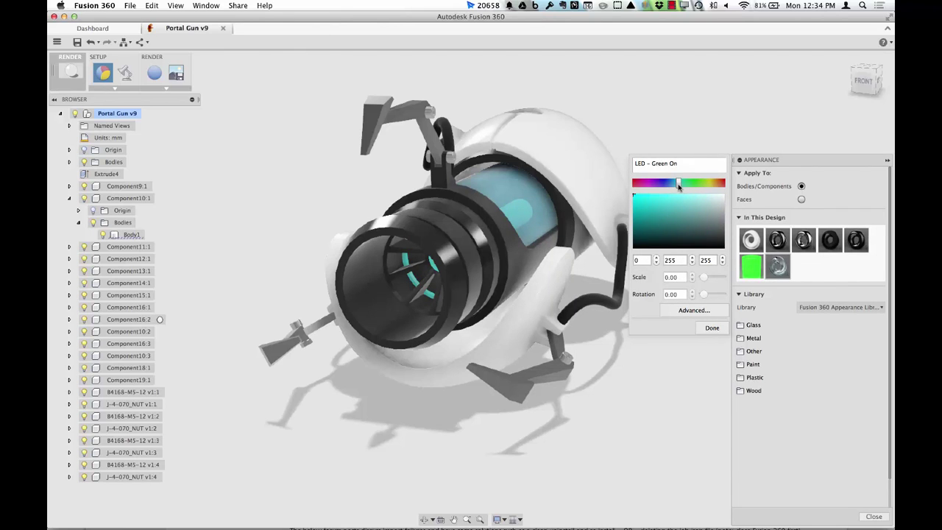
- In the LED appearance's advanced settings, set the Self Illumination luminance to Desk Lamp Lens and accept the change
{"action": "left_click", "coordinate": [685, 309]}
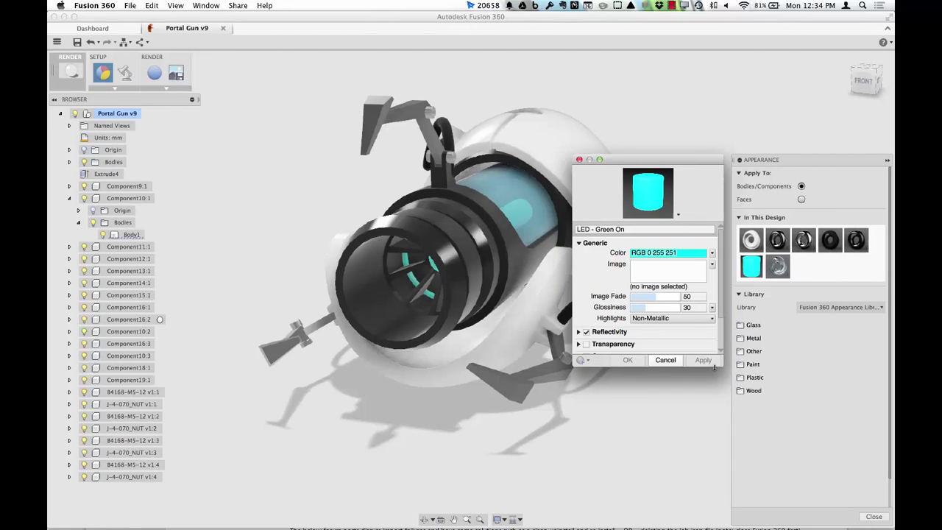
{"action": "left_click_drag", "start_coordinate": [716, 367], "coordinate": [720, 471]}
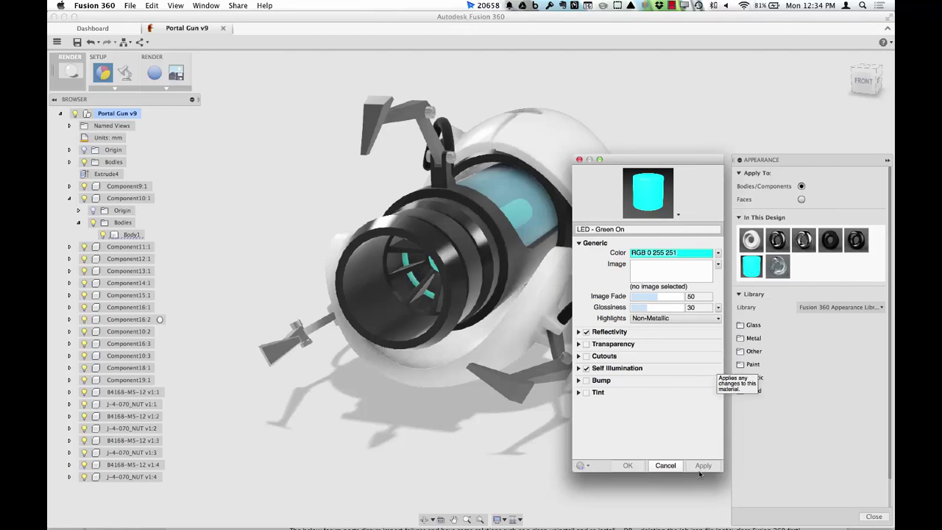
{"action": "left_click", "coordinate": [579, 369]}
{"action": "left_click", "coordinate": [648, 390]}
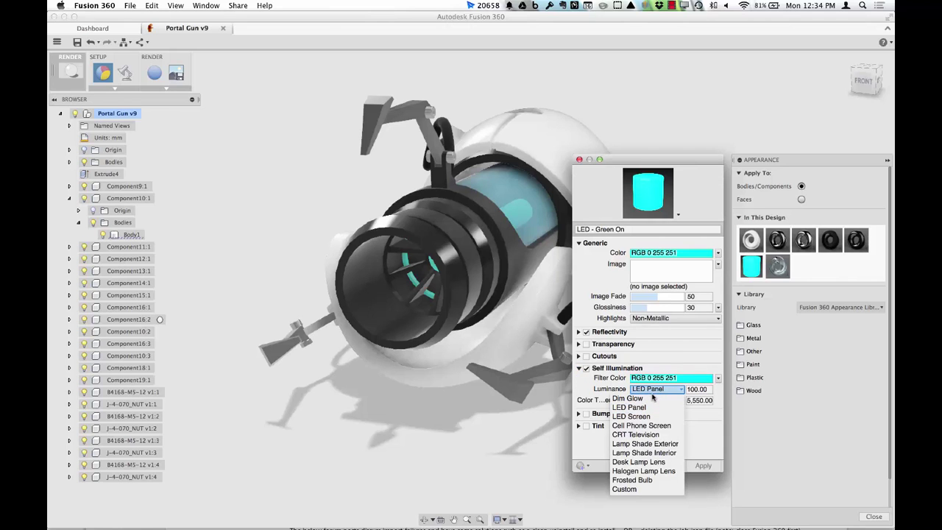
{"action": "left_click", "coordinate": [646, 462]}
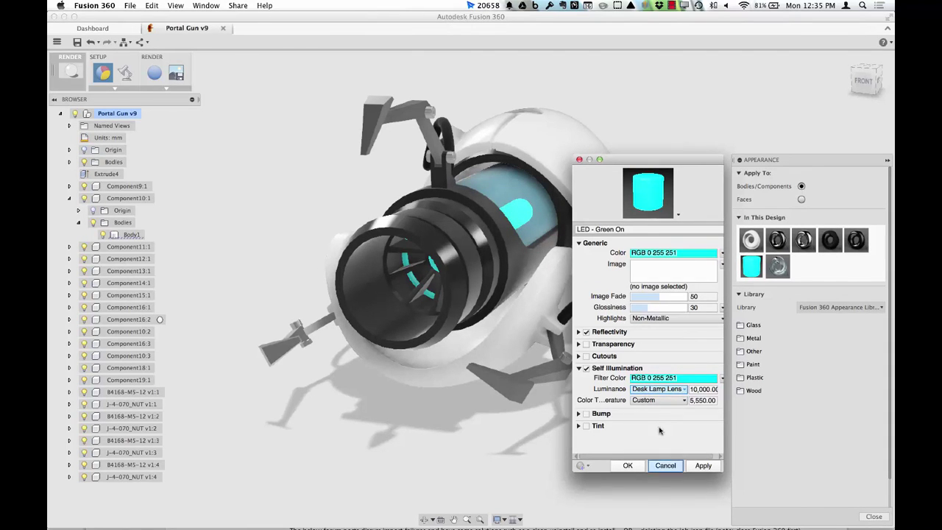
{"action": "left_click", "coordinate": [642, 467]}
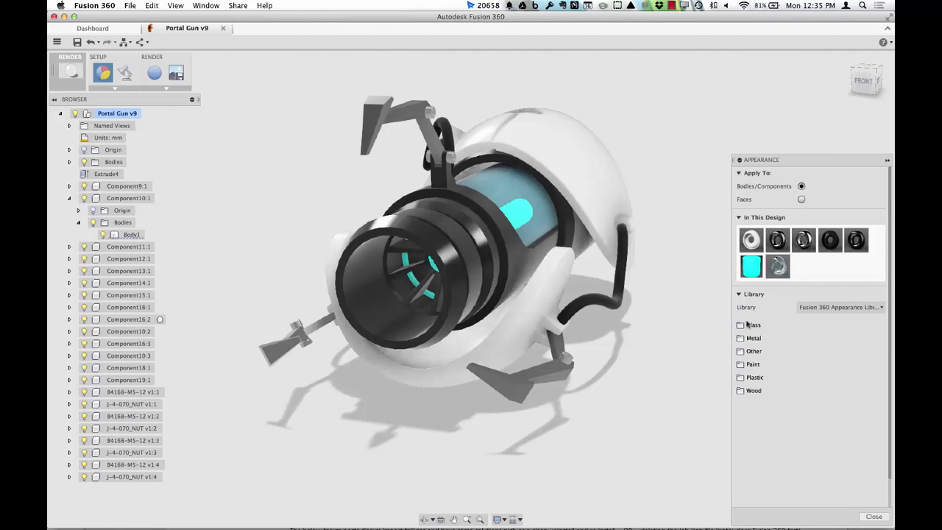
- Adjust the color hue of the design's Aluminum, Anodized Glossy (Grey) appearance and finish editing appearances
{"action": "middle_click_drag", "start_coordinate": [637, 246], "coordinate": [618, 250], "text": "shift"}
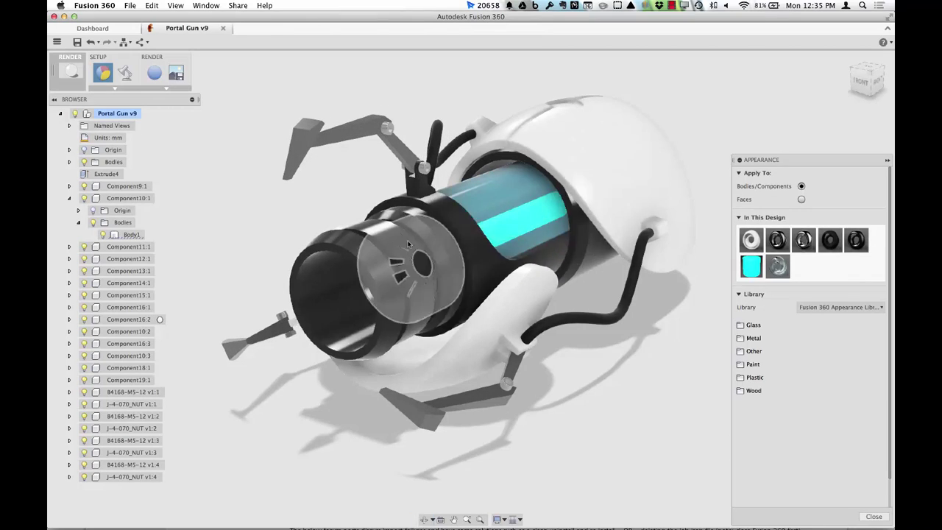
{"action": "right_click", "coordinate": [784, 240]}
{"action": "left_click", "coordinate": [796, 246]}
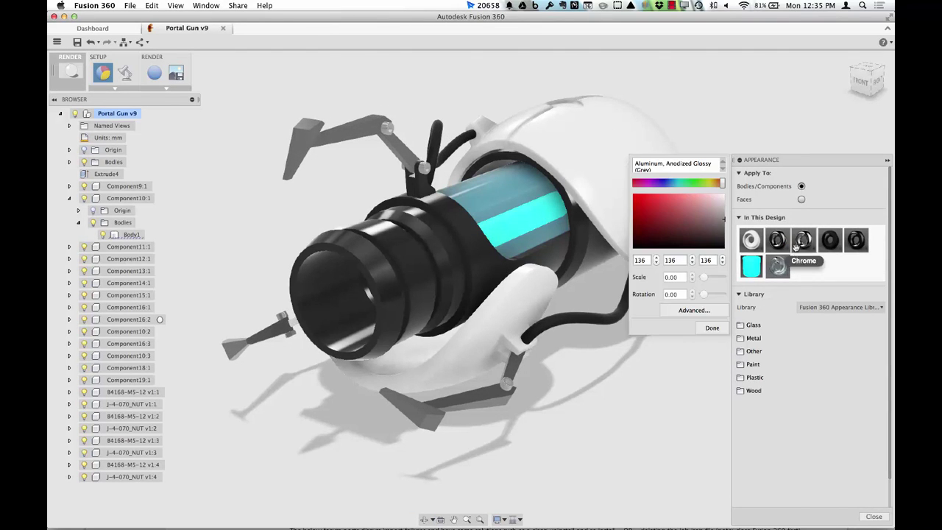
{"action": "left_click_drag", "start_coordinate": [720, 186], "coordinate": [662, 185]}
{"action": "left_click", "coordinate": [711, 327]}
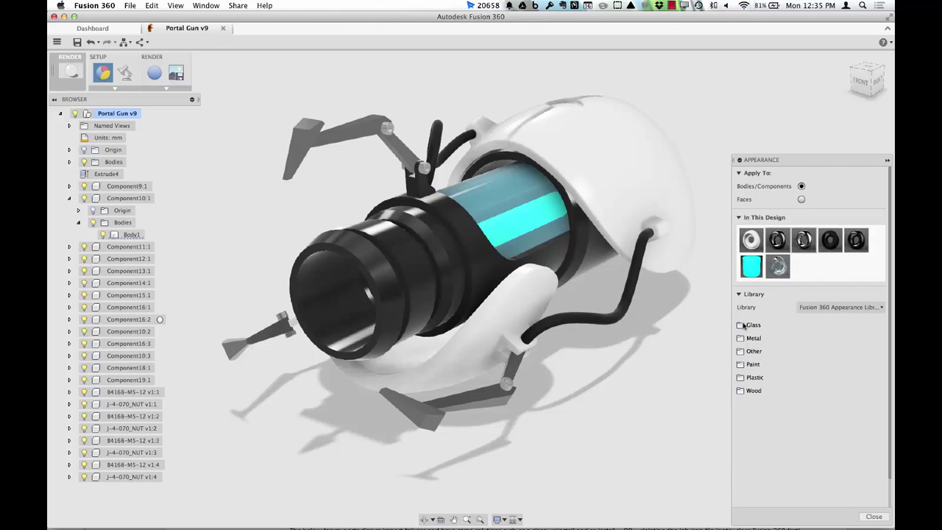
{"action": "middle_click_drag", "start_coordinate": [598, 366], "coordinate": [564, 378], "text": "shift"}
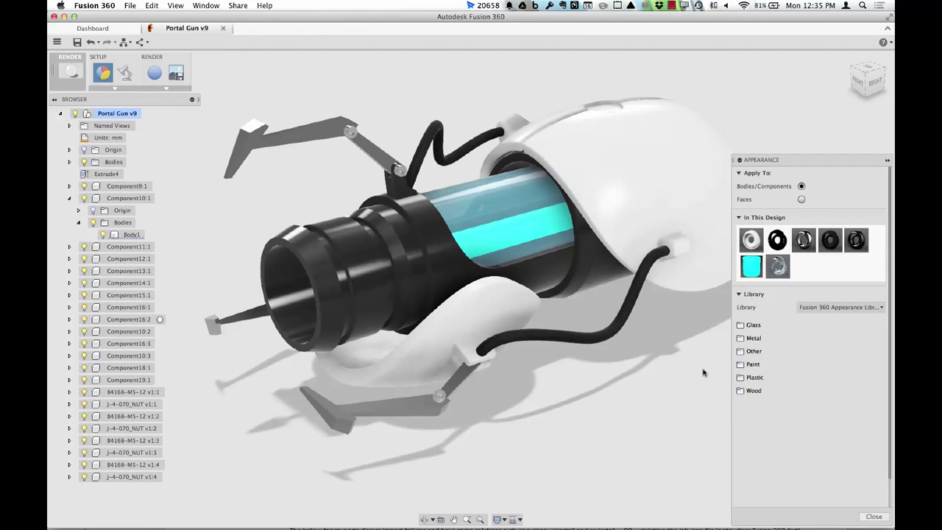
{"action": "left_click", "coordinate": [874, 516]}
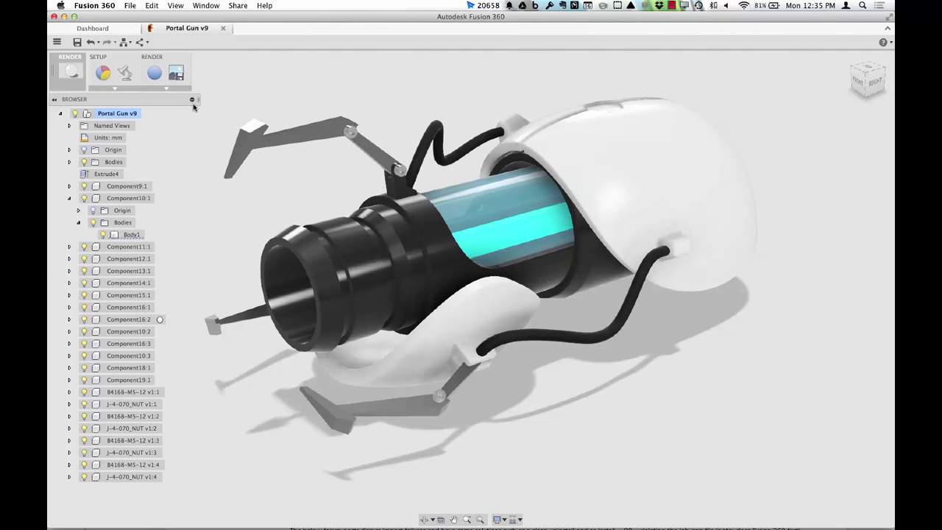
- Preview the portal gun from the front with ray tracing at Normal quality, and turn ray tracing off again
{"action": "middle_click_drag", "start_coordinate": [282, 200], "coordinate": [378, 188], "text": "shift"}
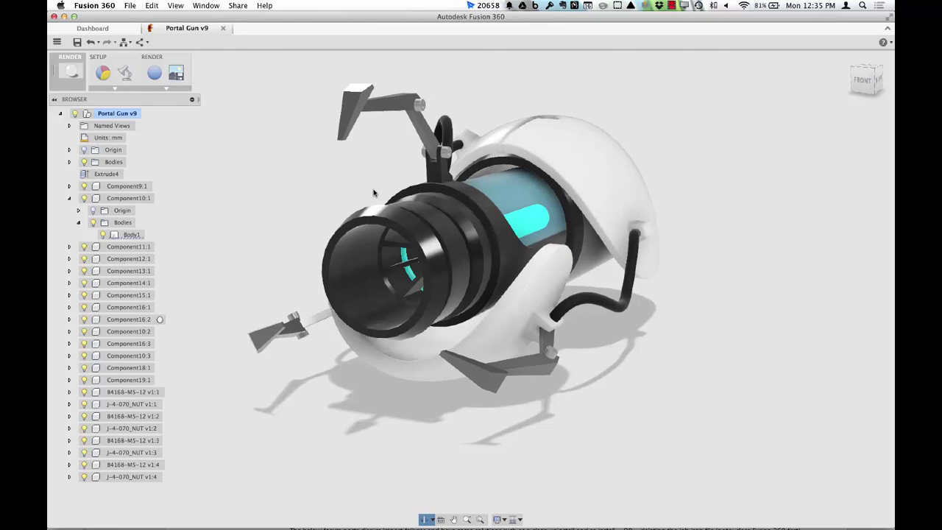
{"action": "left_click", "coordinate": [154, 73]}
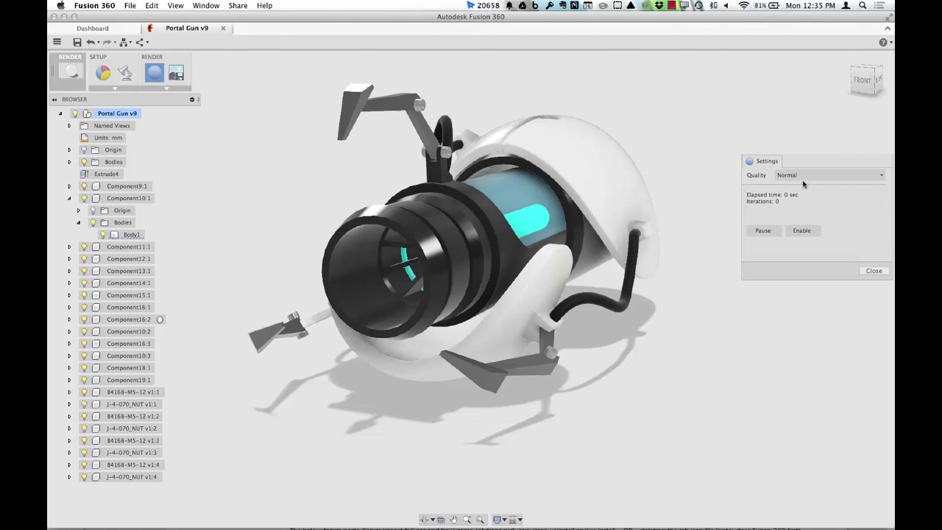
{"action": "left_click", "coordinate": [801, 230]}
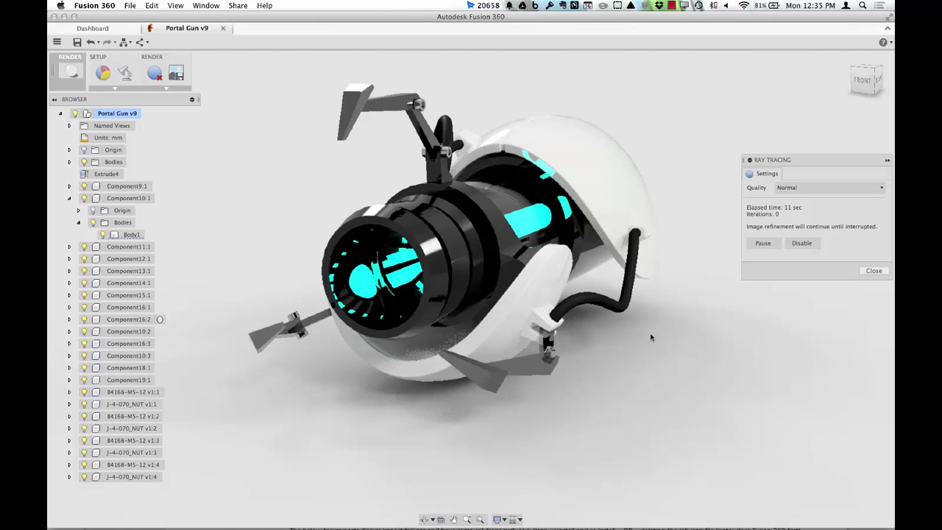
{"action": "left_click", "coordinate": [871, 271]}
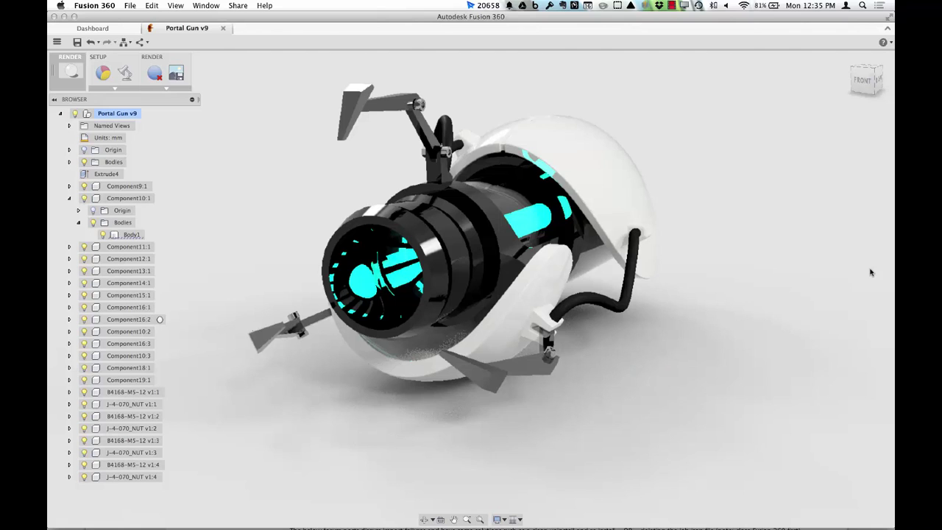
{"action": "left_click", "coordinate": [155, 74]}
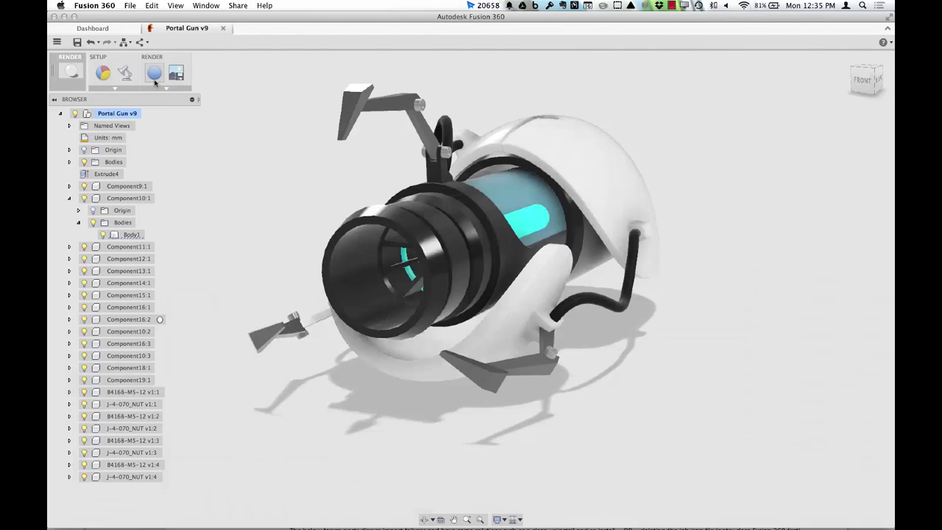
- Collapse Component10:1, list the design's top-level bodies and make the Floor body visible
{"action": "left_click", "coordinate": [78, 223]}
{"action": "left_click", "coordinate": [69, 198]}
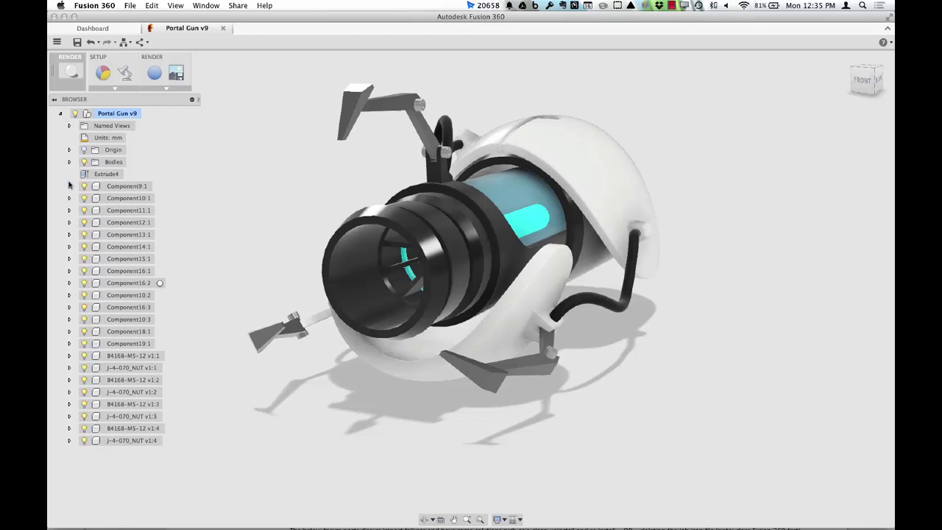
{"action": "left_click", "coordinate": [69, 162]}
{"action": "left_click", "coordinate": [94, 223]}
{"action": "middle_click_drag", "start_coordinate": [442, 368], "coordinate": [548, 302], "text": "shift"}
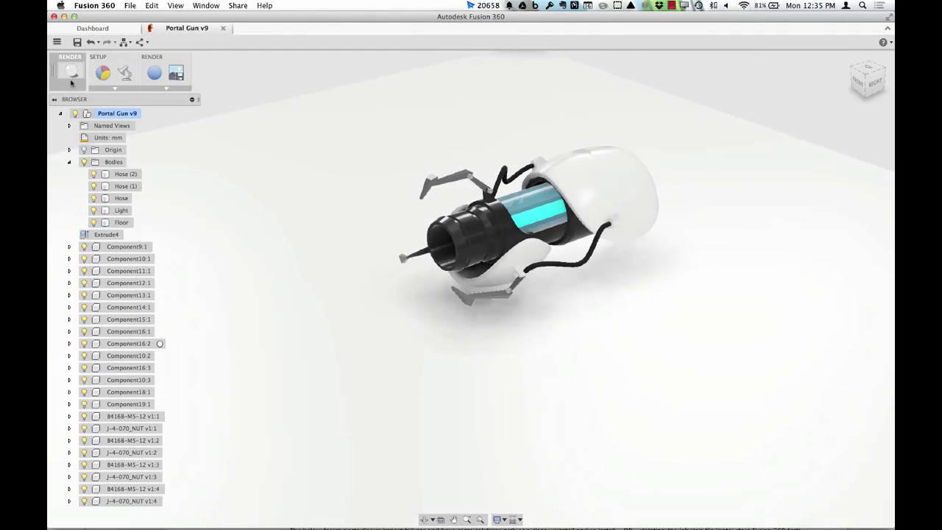
- Try the finished woods Cherry, Glossy, Cherry, Semigloss and Mahogany, Glossy on the floor body
{"action": "left_click", "coordinate": [103, 73]}
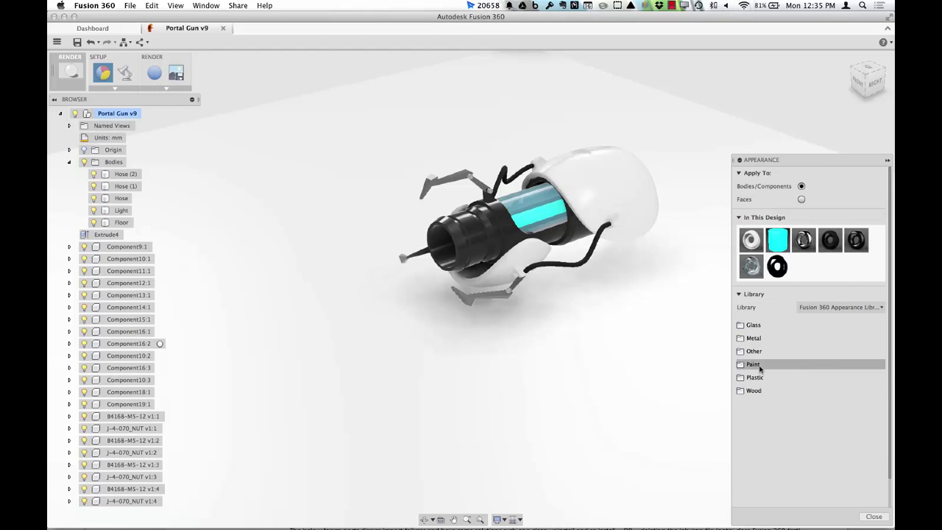
{"action": "left_click", "coordinate": [758, 390]}
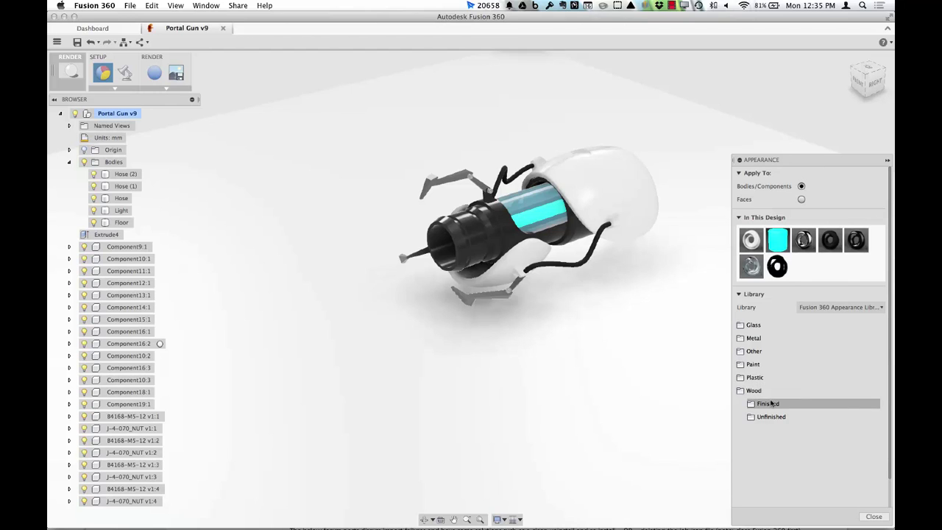
{"action": "left_click", "coordinate": [769, 403]}
{"action": "left_click_drag", "start_coordinate": [802, 427], "coordinate": [607, 378]}
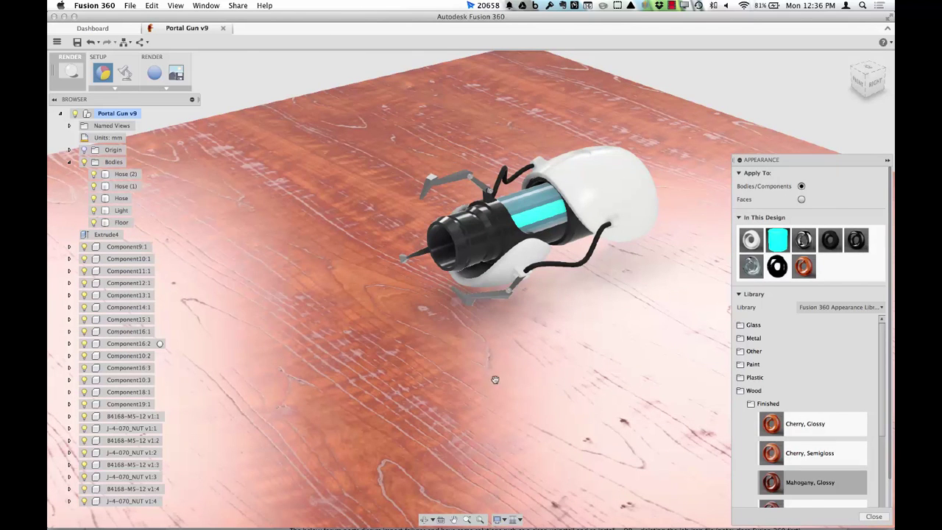
{"action": "left_click_drag", "start_coordinate": [806, 457], "coordinate": [577, 436]}
{"action": "left_click_drag", "start_coordinate": [765, 479], "coordinate": [500, 423]}
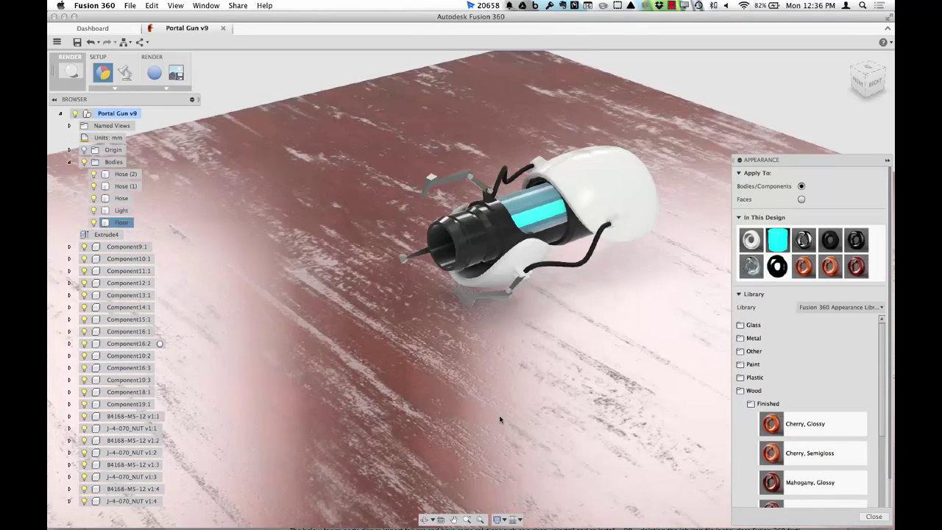
- Apply the Mahogany, Semigloss finished wood to the floor and delete all unused appearances from the design
{"action": "middle_click_drag", "start_coordinate": [498, 423], "coordinate": [521, 415], "text": "shift"}
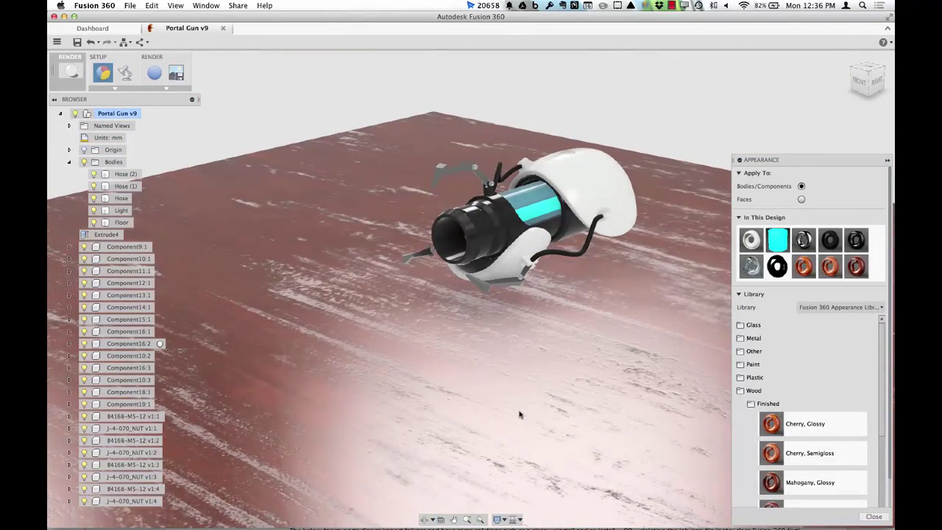
{"action": "scroll", "coordinate": [781, 487], "scroll_direction": "down", "scroll_amount": 2}
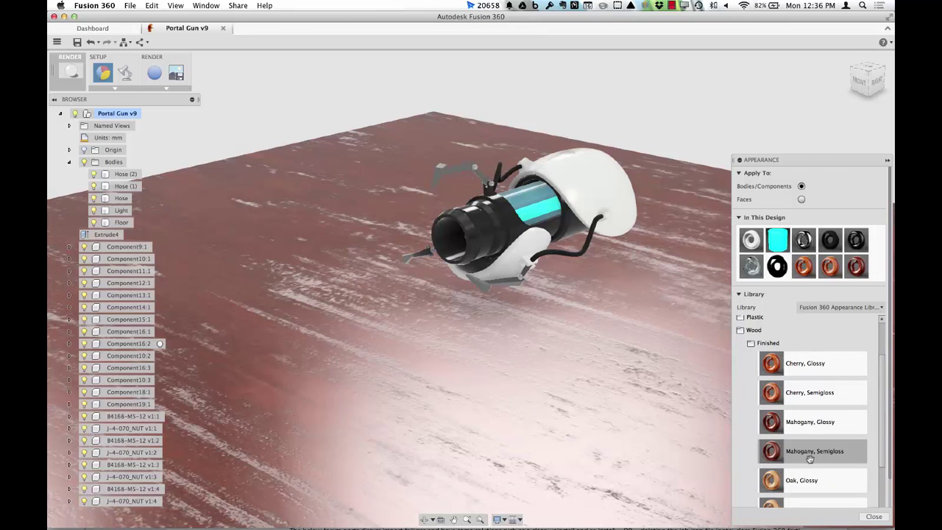
{"action": "left_click_drag", "start_coordinate": [815, 457], "coordinate": [567, 435]}
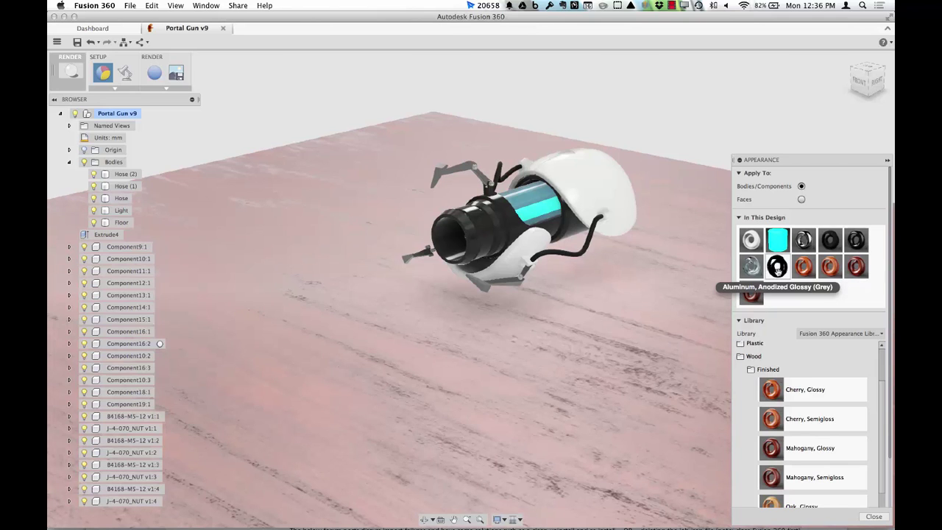
{"action": "right_click", "coordinate": [802, 266]}
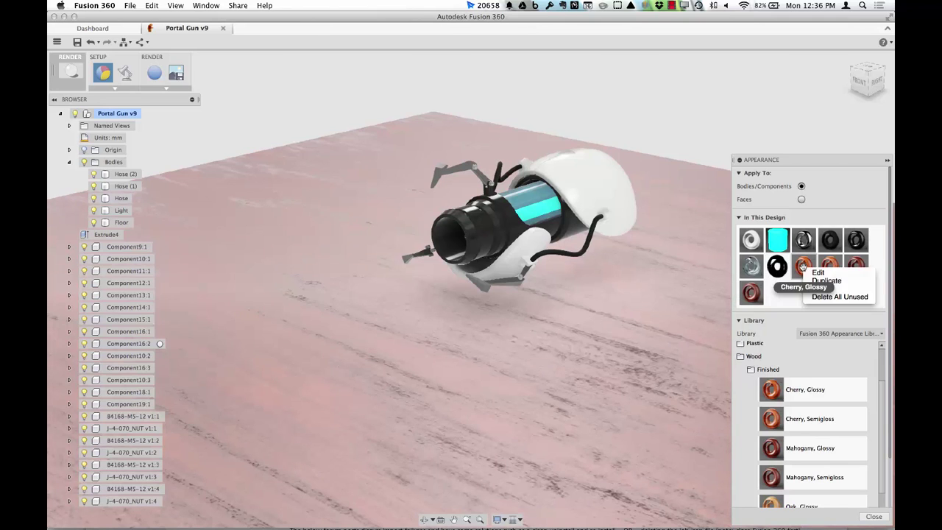
{"action": "left_click", "coordinate": [832, 297]}
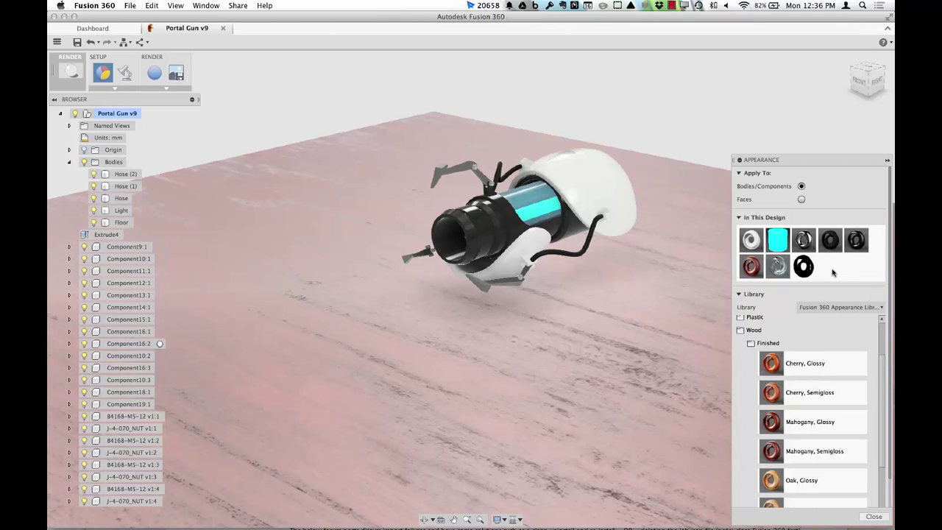
- Edit the design's Mahogany, Semigloss appearance and rename it Portal Floor
{"action": "left_click", "coordinate": [754, 343]}
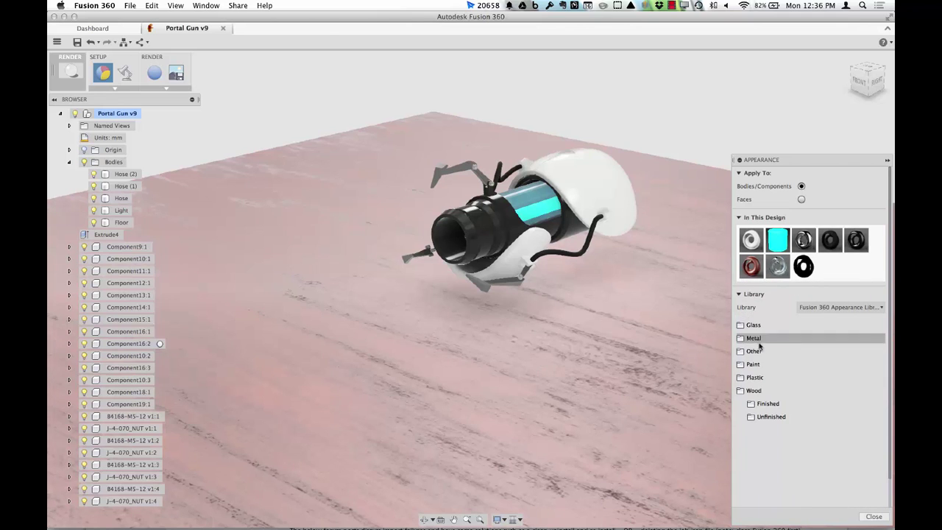
{"action": "right_click", "coordinate": [751, 267]}
{"action": "left_click", "coordinate": [760, 272]}
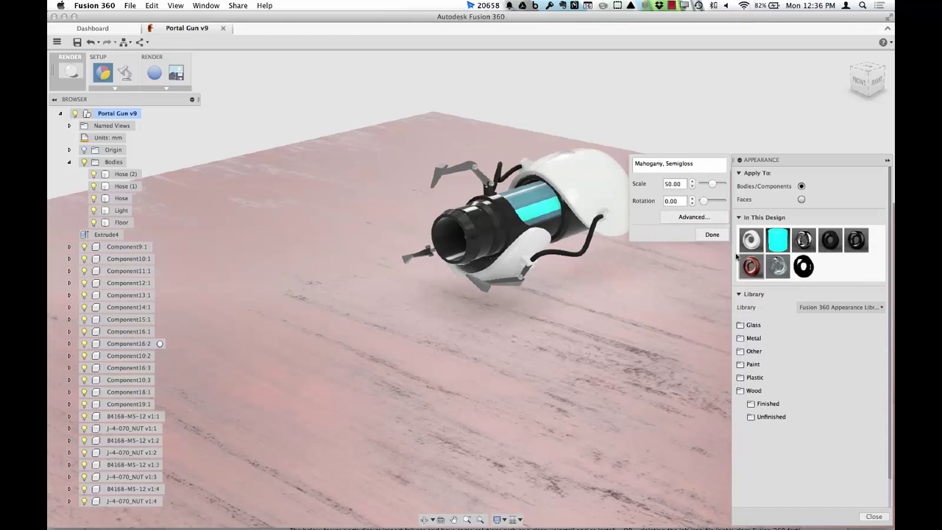
{"action": "left_click_drag", "start_coordinate": [699, 164], "coordinate": [606, 167]}
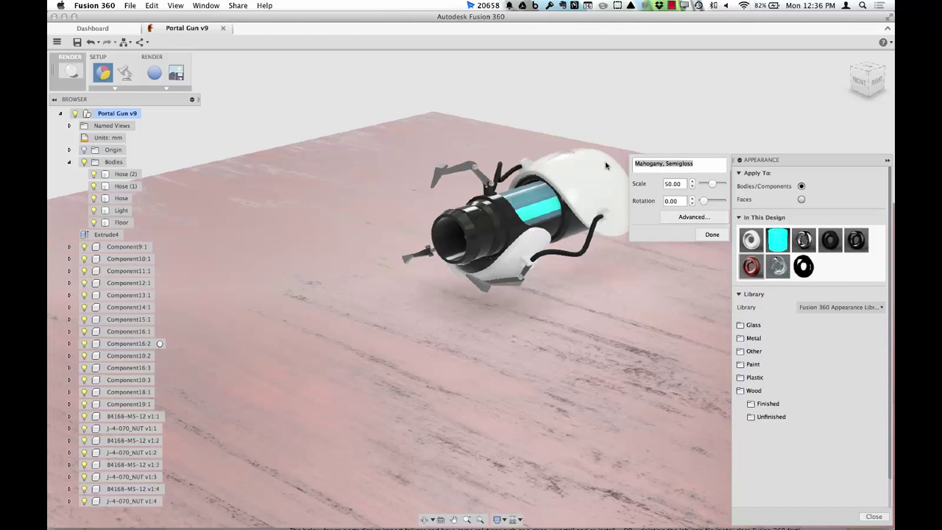
{"action": "type", "text": "Portal Floor"}
- In the Portal Floor appearance's advanced image texture settings, unlink width and height and set the sample size to 36 by 36 in
{"action": "left_click", "coordinate": [693, 216]}
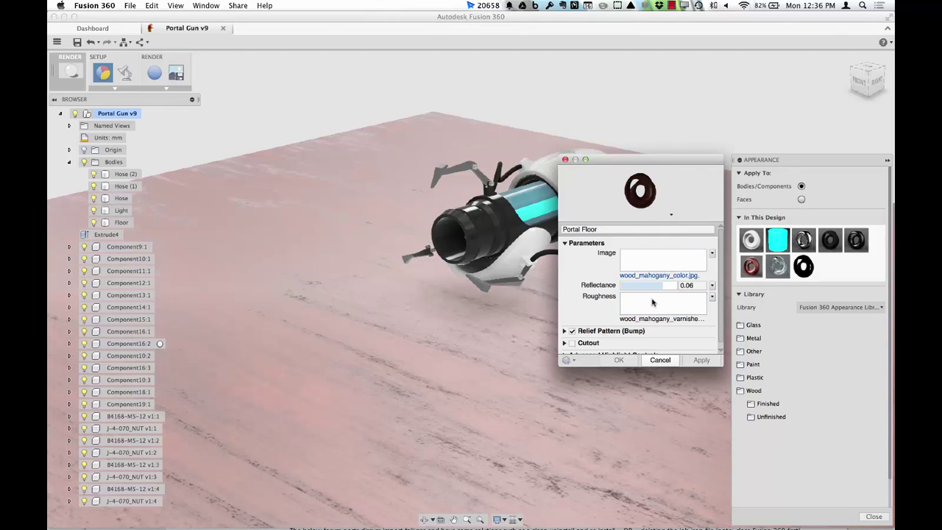
{"action": "left_click", "coordinate": [654, 262]}
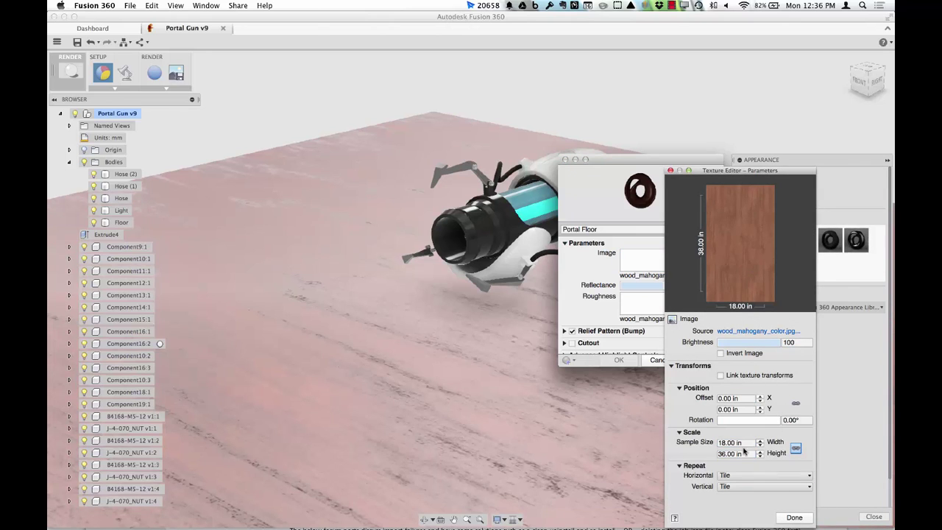
{"action": "mouse_move", "coordinate": [755, 442]}
{"action": "left_mouse_down"}
{"action": "mouse_move", "coordinate": [694, 443]}
{"action": "mouse_move", "coordinate": [755, 442]}
{"action": "left_mouse_up"}
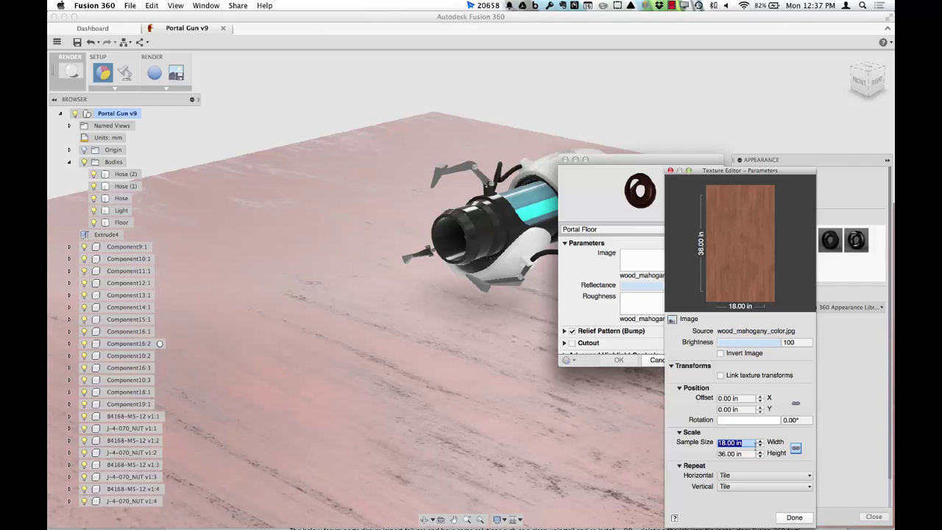
{"action": "type", "text": "36"}
{"action": "key", "text": "Tab"}
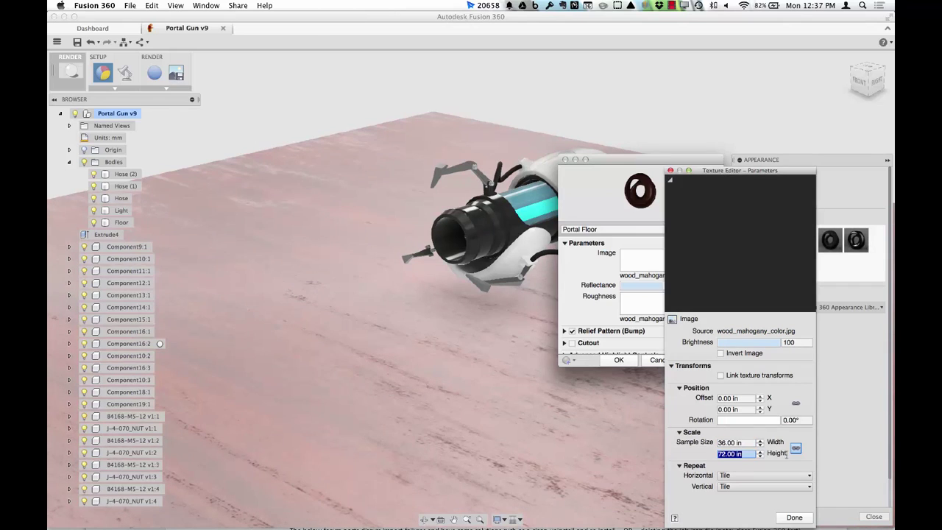
{"action": "left_click", "coordinate": [797, 448]}
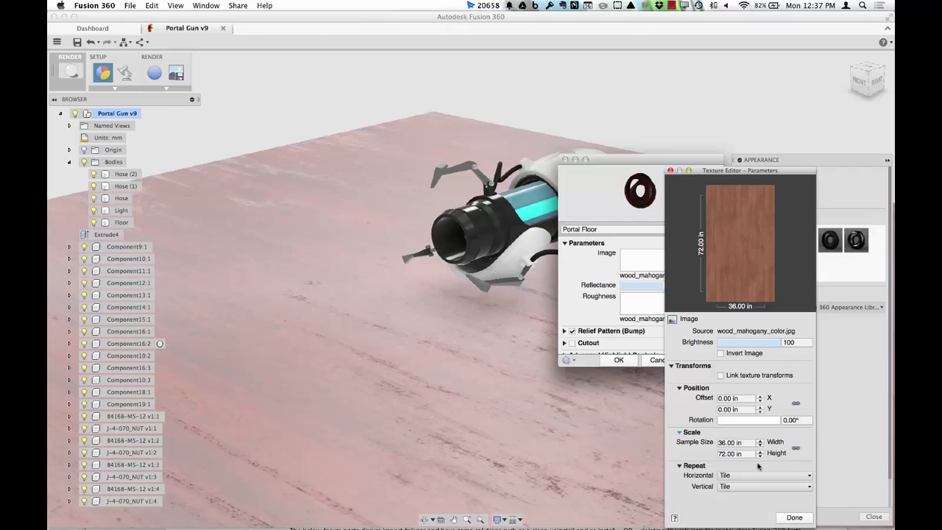
{"action": "left_click_drag", "start_coordinate": [741, 455], "coordinate": [697, 453]}
{"action": "left_click", "coordinate": [745, 453]}
{"action": "type", "text": "36"}
{"action": "left_click", "coordinate": [747, 443]}
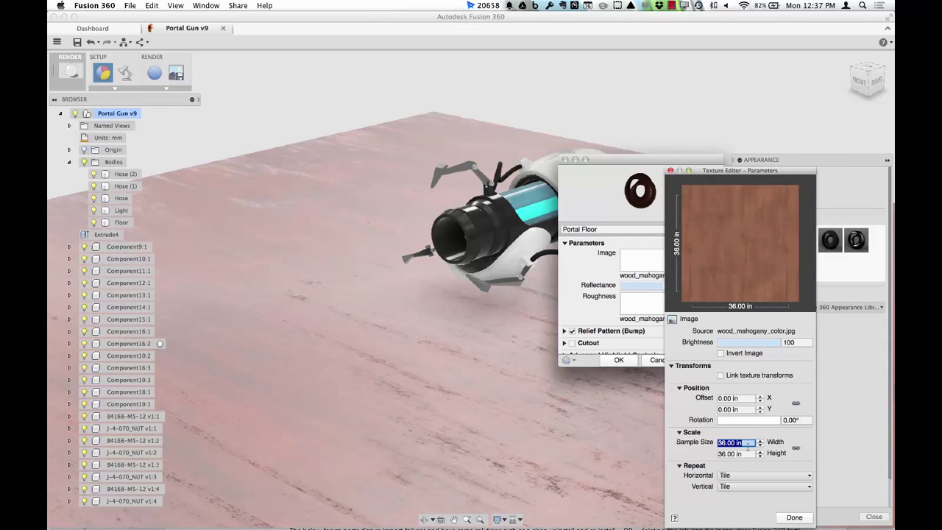
- Replace the texture's source image with concrete_panel_big.jpg from the Labels folder in Pictures and finish editing the texture
{"action": "left_click", "coordinate": [746, 334]}
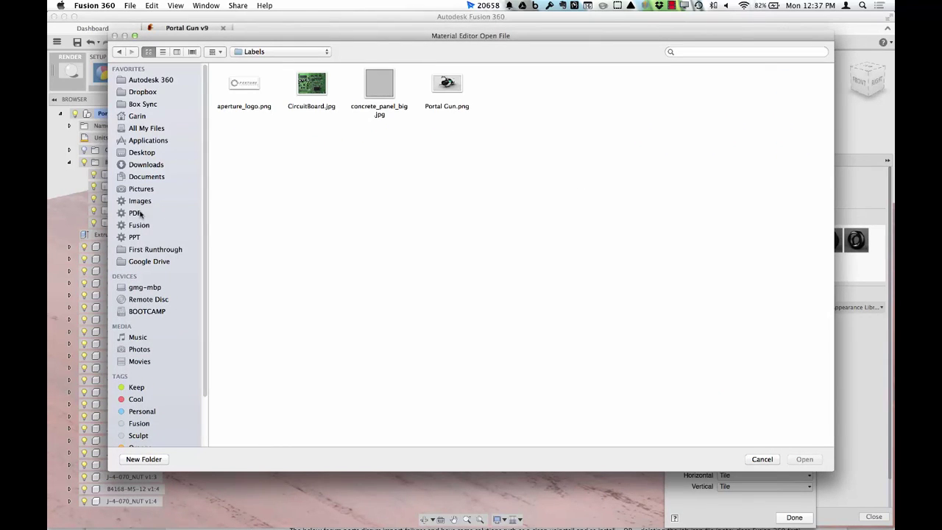
{"action": "left_click", "coordinate": [141, 188]}
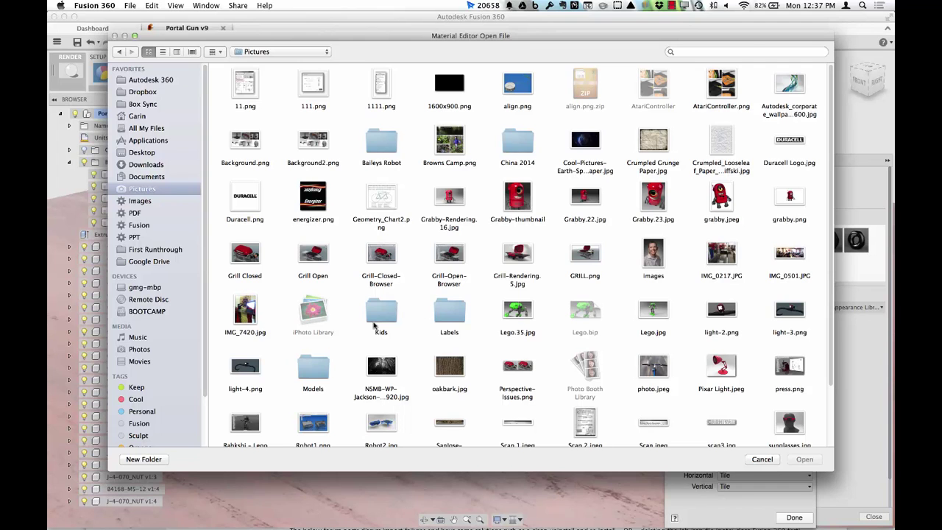
{"action": "double_click", "coordinate": [447, 309]}
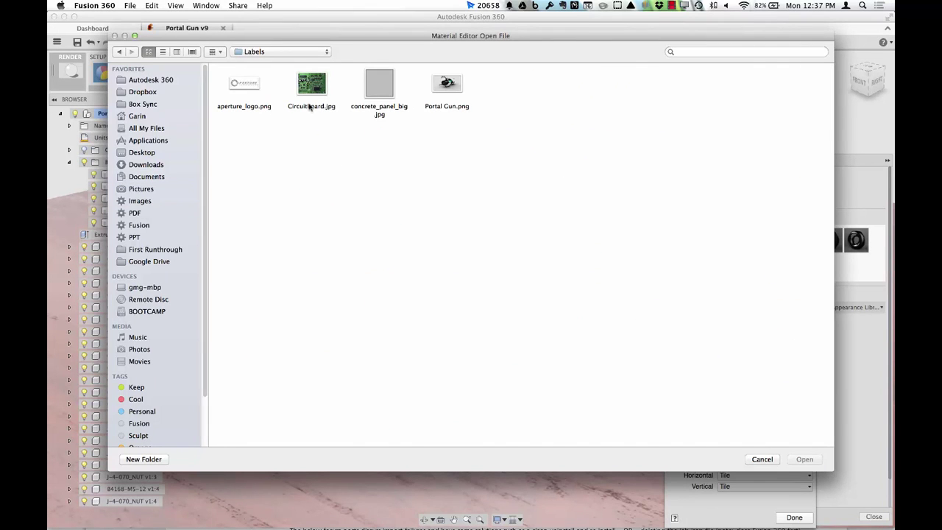
{"action": "left_click", "coordinate": [379, 87]}
{"action": "left_click", "coordinate": [800, 459]}
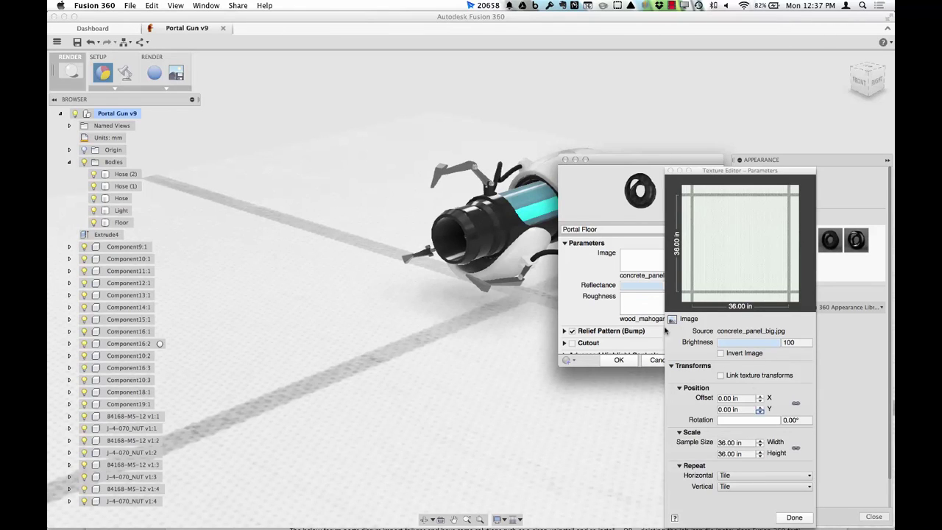
{"action": "left_click", "coordinate": [794, 517]}
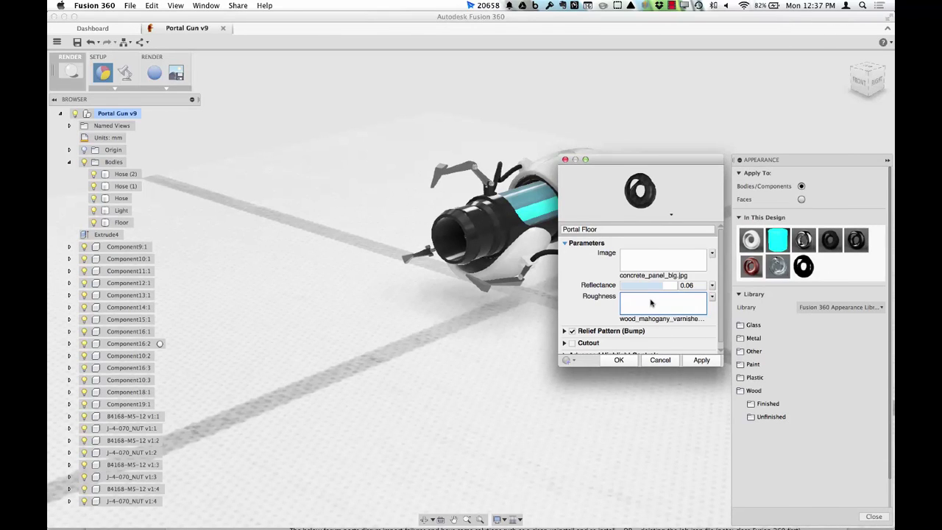
- Replace the Portal Floor appearance's relief pattern (bump) image with concrete_panel_big.jpg from the Labels folder
{"action": "scroll", "coordinate": [609, 326], "scroll_direction": "down", "scroll_amount": 1}
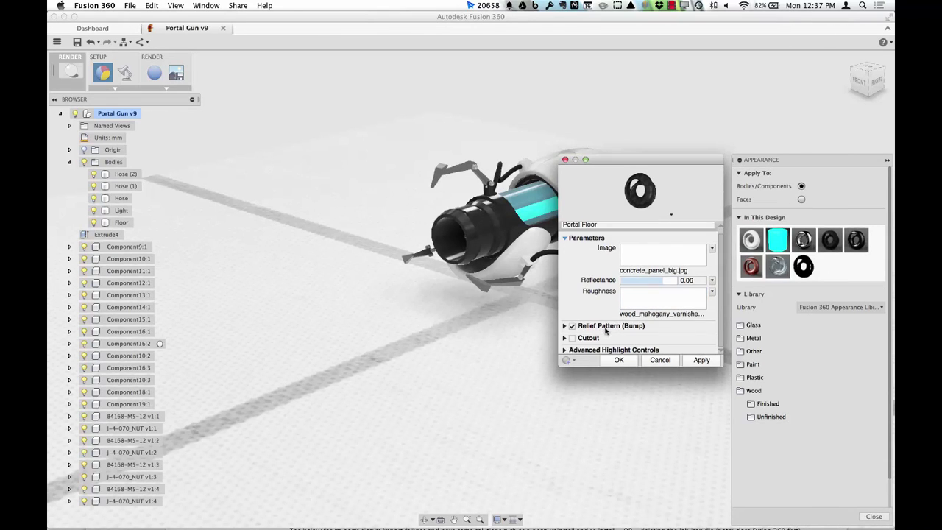
{"action": "left_click_drag", "start_coordinate": [718, 366], "coordinate": [724, 423]}
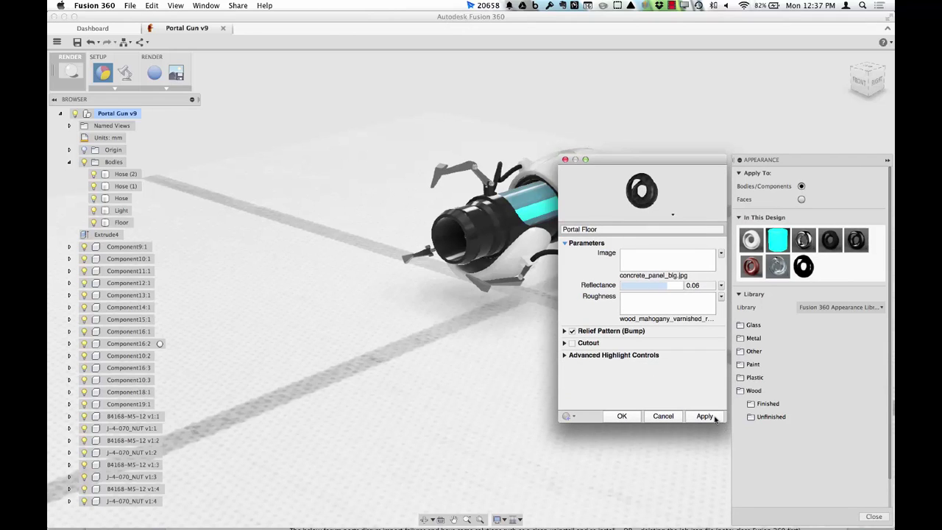
{"action": "left_click", "coordinate": [564, 331]}
{"action": "left_click", "coordinate": [632, 347]}
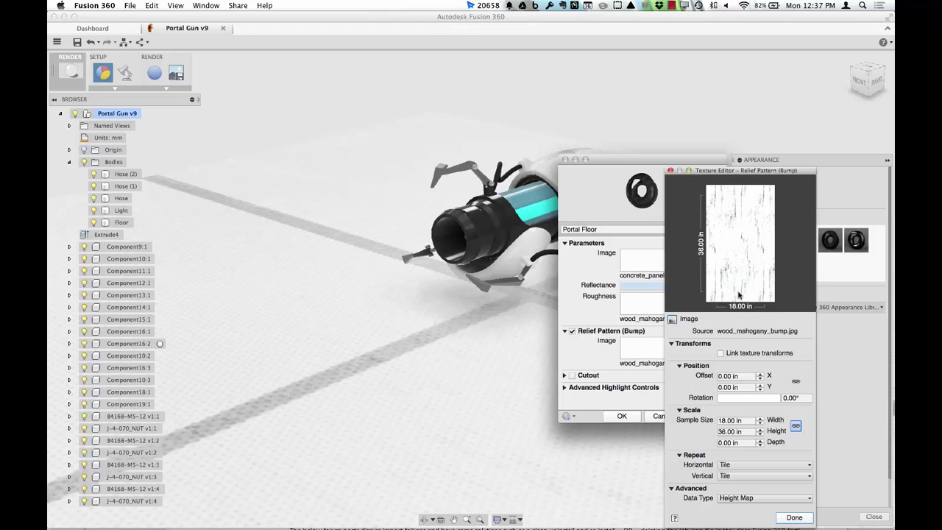
{"action": "left_click", "coordinate": [730, 333]}
{"action": "left_click", "coordinate": [385, 89]}
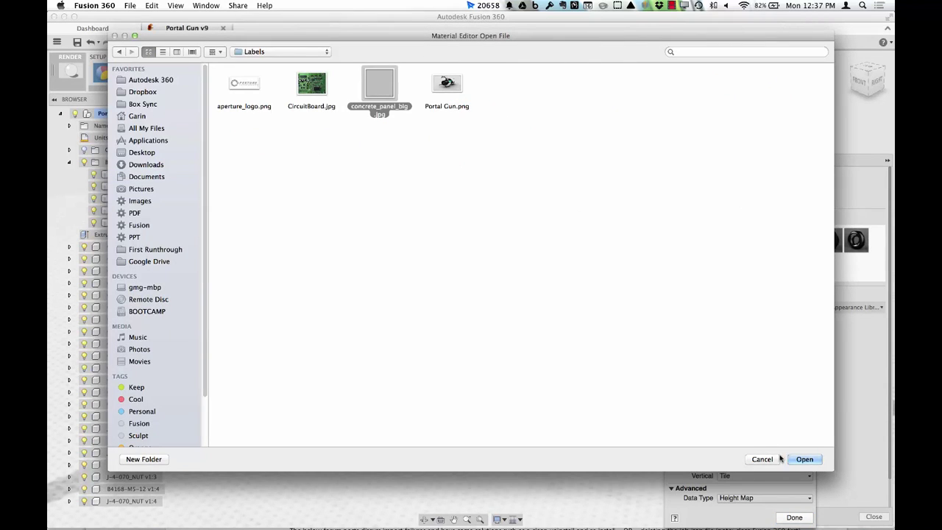
{"action": "left_click", "coordinate": [803, 457]}
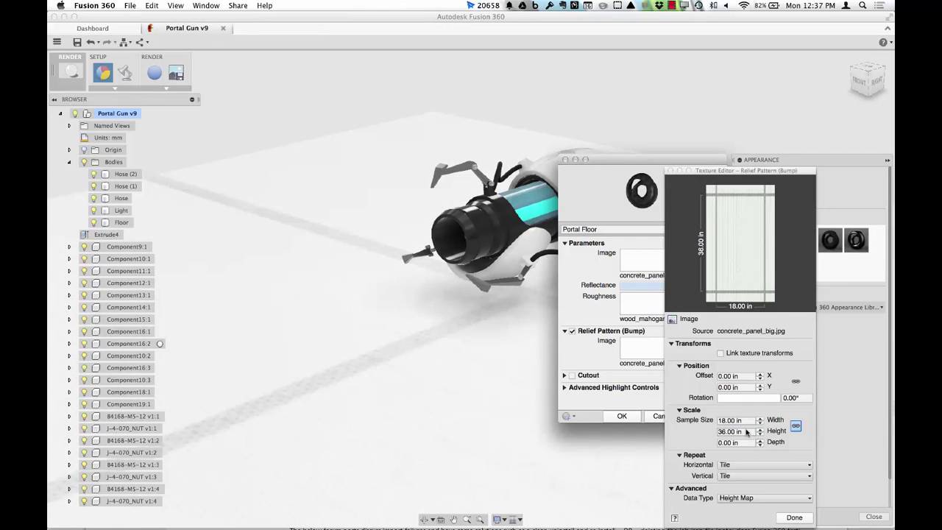
- Unlink the bump texture's width and height, set its sample width to 36 in, and apply the Portal Floor changes before leaving the advanced editor
{"action": "left_click", "coordinate": [795, 426]}
{"action": "left_click", "coordinate": [747, 420]}
{"action": "left_click", "coordinate": [750, 422]}
{"action": "left_click_drag", "start_coordinate": [750, 422], "coordinate": [667, 412]}
{"action": "type", "text": "36"}
{"action": "key", "text": "Tab"}
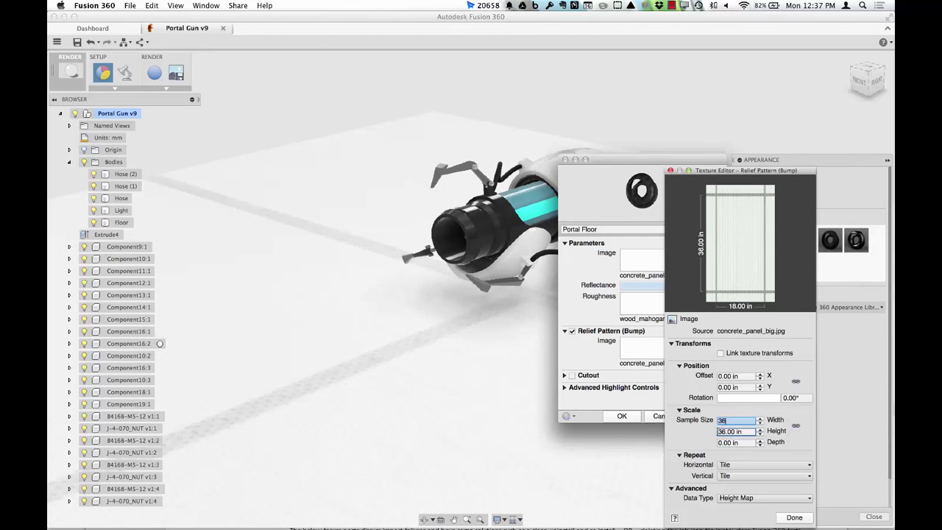
{"action": "left_click", "coordinate": [794, 517]}
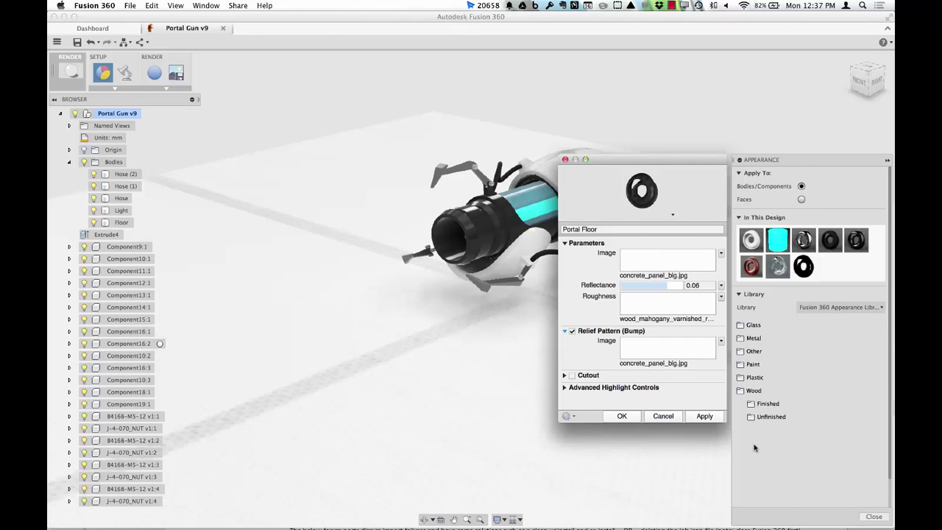
{"action": "left_click", "coordinate": [704, 416]}
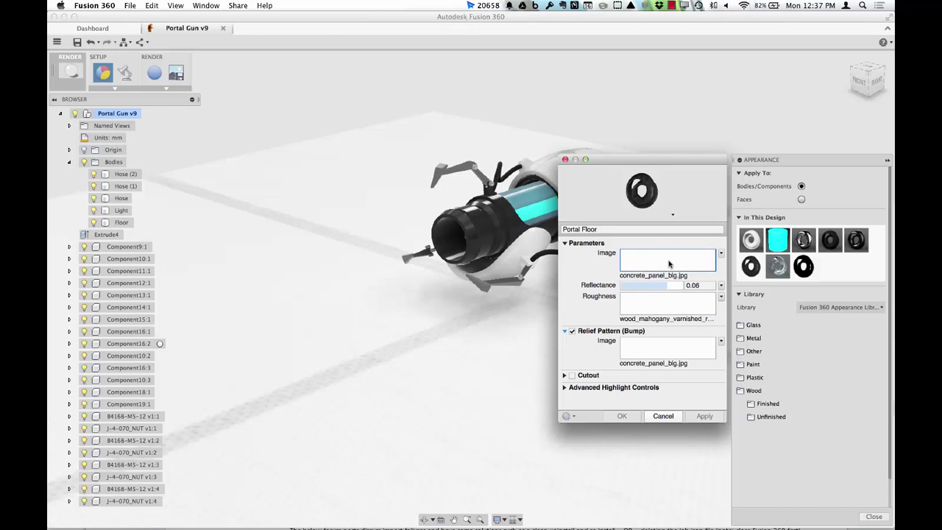
{"action": "left_click", "coordinate": [663, 415]}
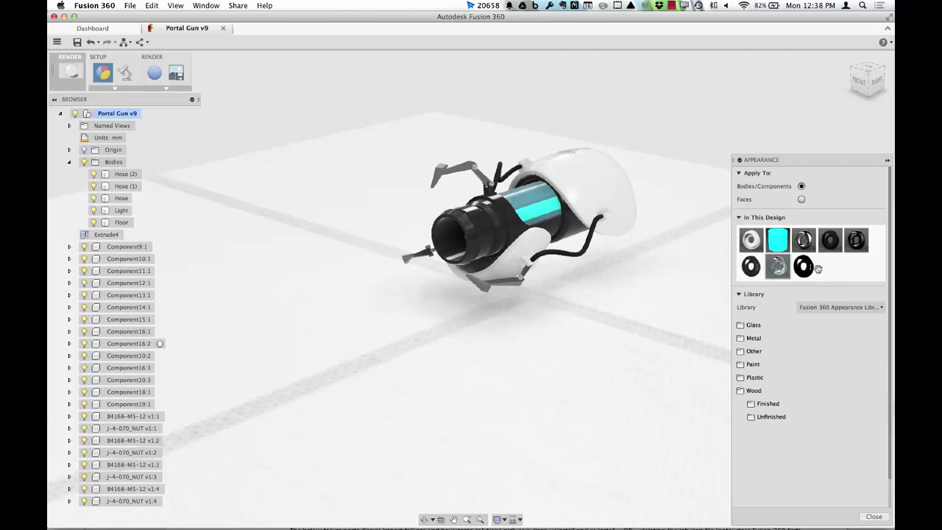
- Edit the Portal Floor appearance and set its scale to 32
{"action": "right_click", "coordinate": [756, 269]}
{"action": "key", "text": "Escape"}
{"action": "double_click", "coordinate": [757, 270]}
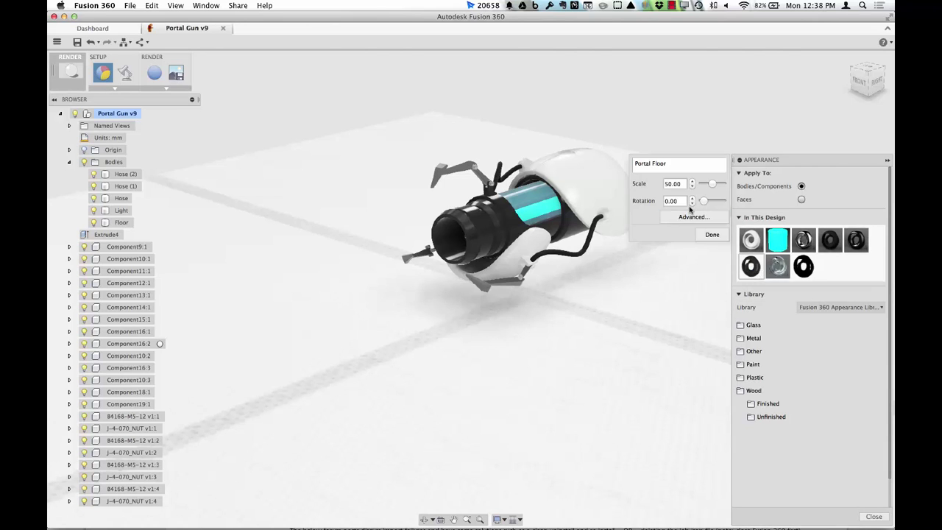
{"action": "left_click_drag", "start_coordinate": [713, 186], "coordinate": [707, 188]}
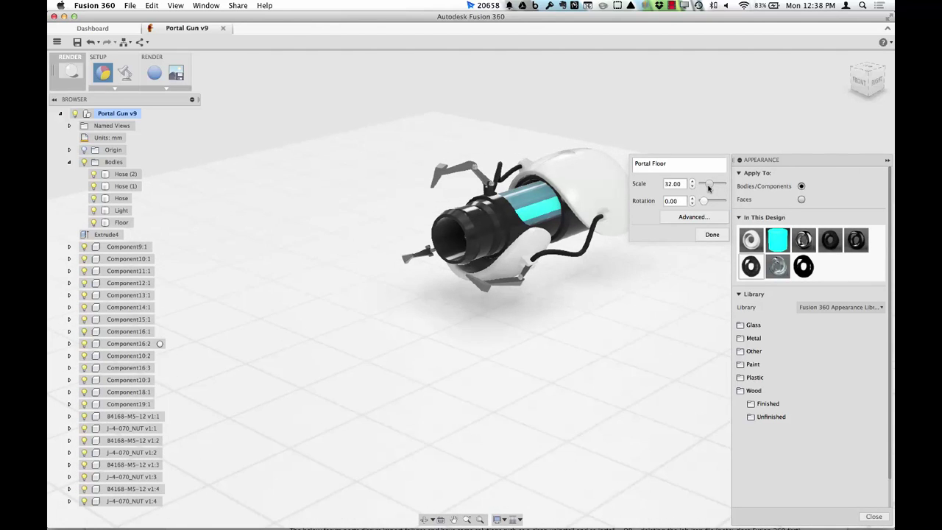
{"action": "left_click", "coordinate": [701, 236]}
- Start ray tracing the portal gun and floor, and collapse the appearance and ray tracing settings to clear the view
{"action": "scroll", "coordinate": [582, 302], "scroll_direction": "up", "scroll_amount": 3}
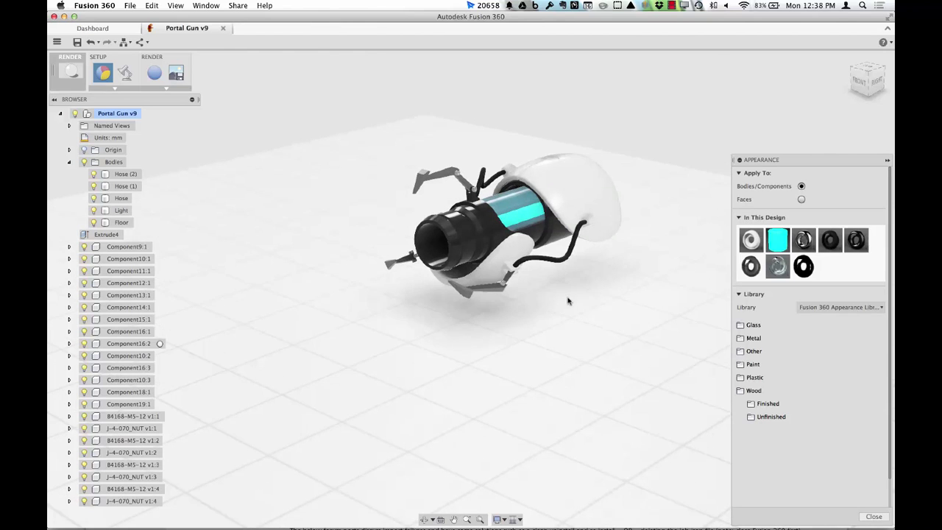
{"action": "middle_click_drag", "start_coordinate": [596, 267], "coordinate": [606, 257], "text": "shift"}
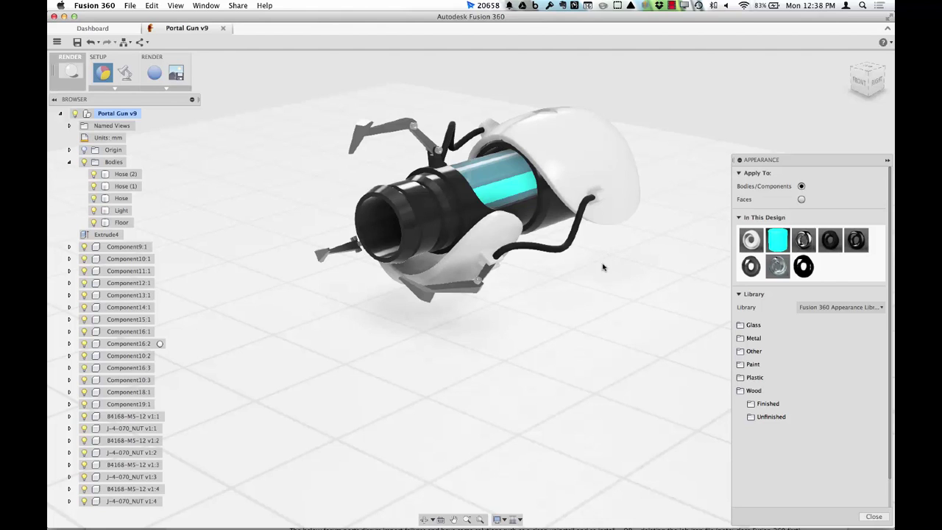
{"action": "left_click", "coordinate": [154, 72]}
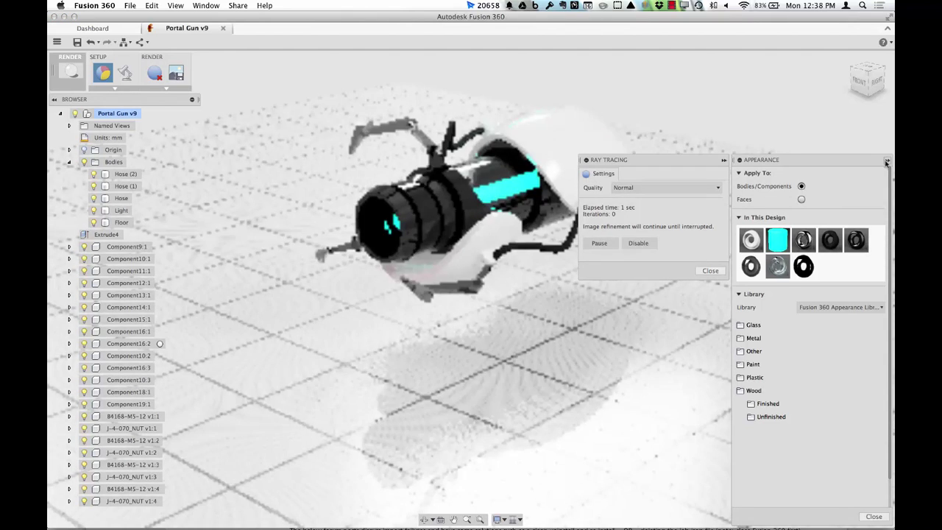
{"action": "left_click", "coordinate": [888, 160]}
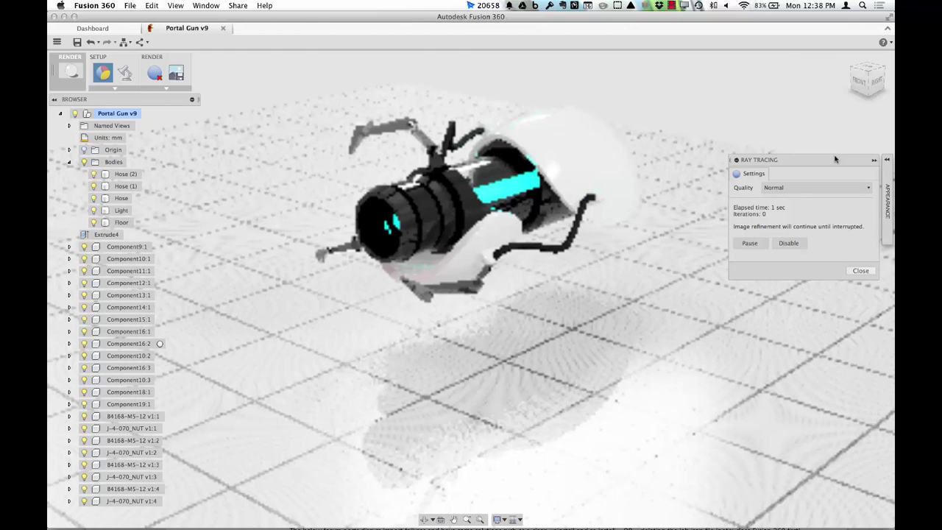
{"action": "left_click", "coordinate": [874, 160]}
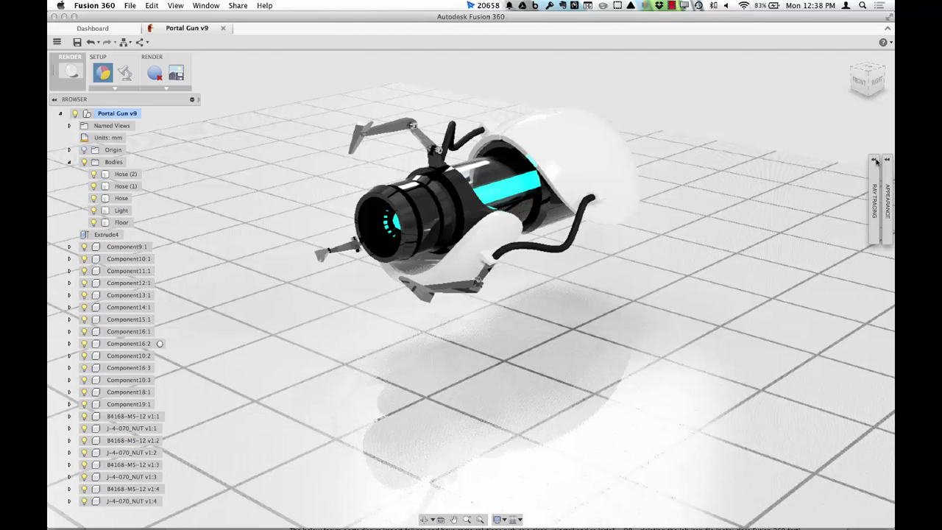
- Reopen the appearance settings and select the objects that use the LED - Green On appearance
{"action": "left_click", "coordinate": [887, 160]}
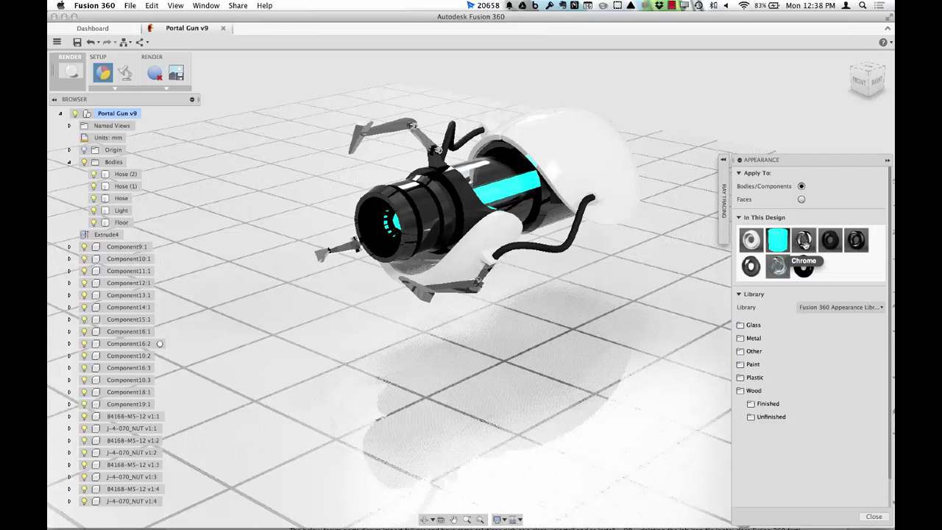
{"action": "right_click", "coordinate": [779, 242]}
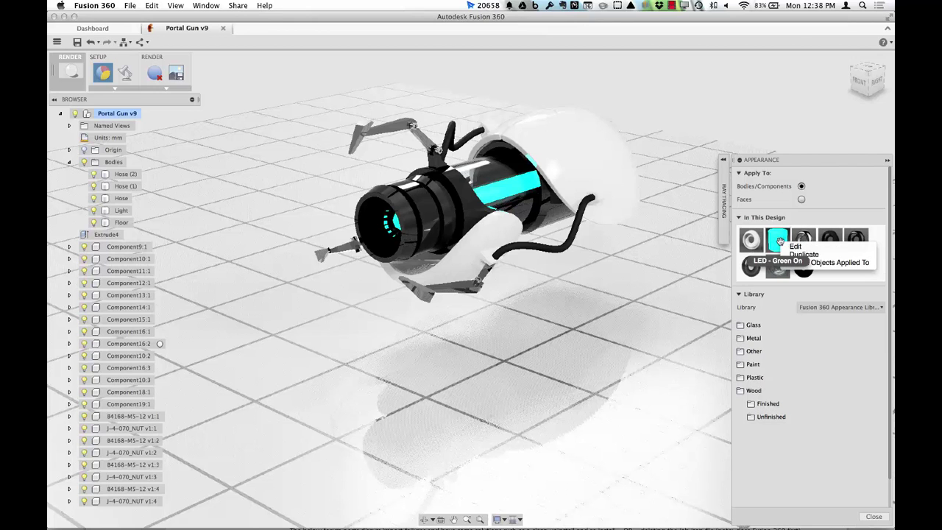
{"action": "left_click", "coordinate": [833, 263]}
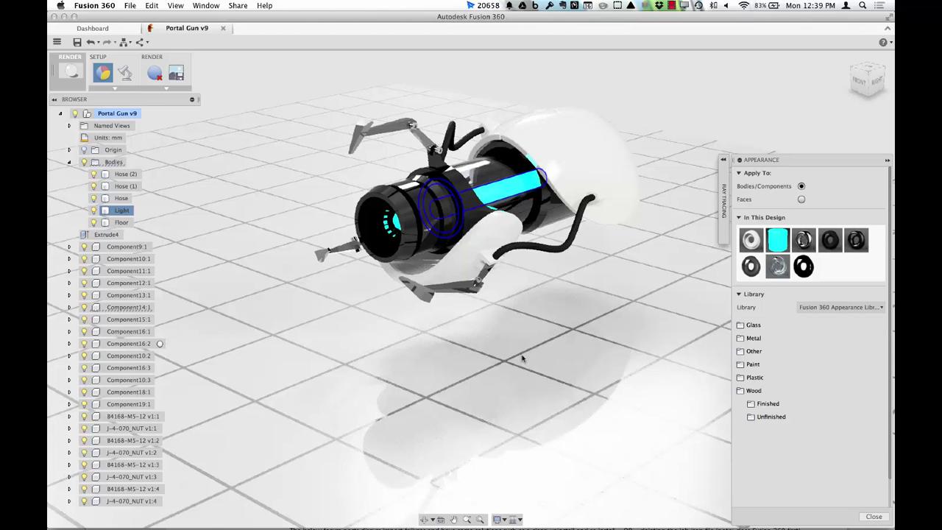
- Frame the portal gun more closely, close the appearance settings, and set the ray tracing quality to Advanced
{"action": "scroll", "coordinate": [516, 365], "scroll_direction": "up", "scroll_amount": 10}
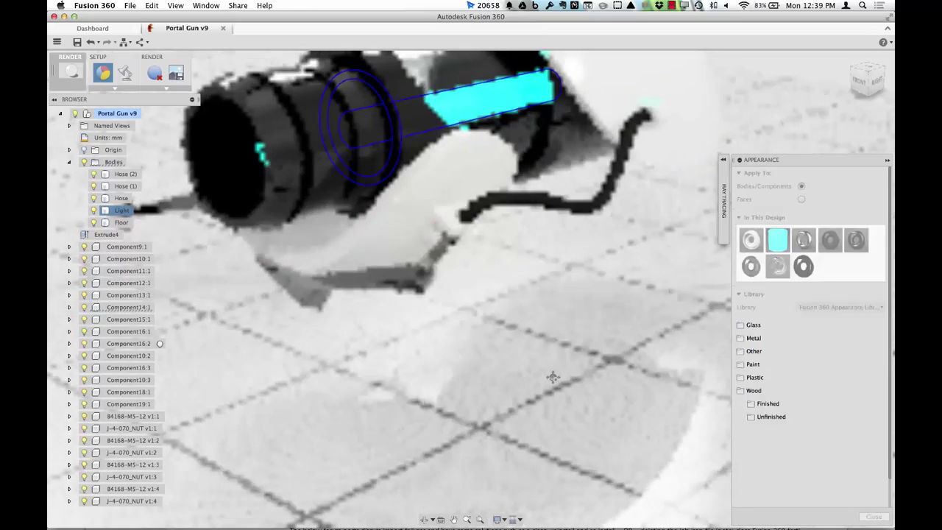
{"action": "middle_click_drag", "start_coordinate": [552, 377], "coordinate": [594, 468]}
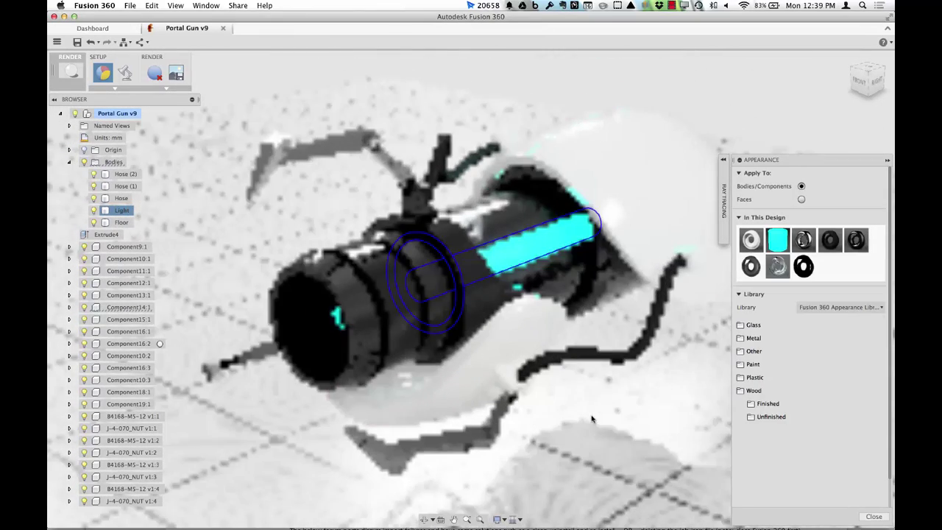
{"action": "left_click", "coordinate": [873, 517]}
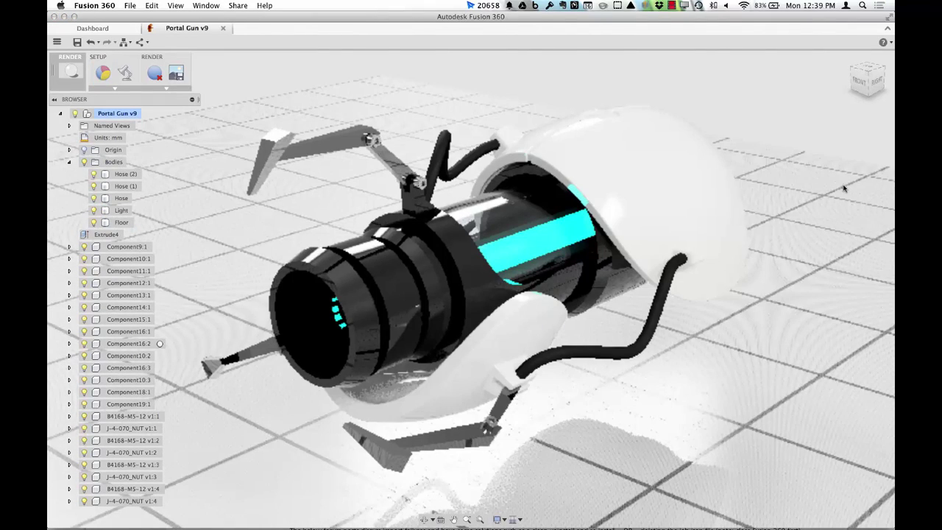
{"action": "left_click", "coordinate": [796, 188]}
{"action": "left_click", "coordinate": [799, 222]}
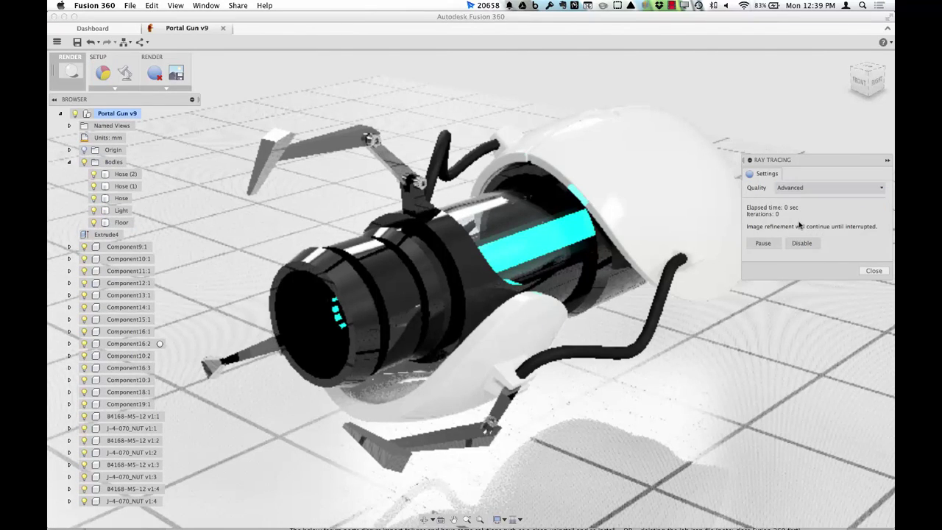